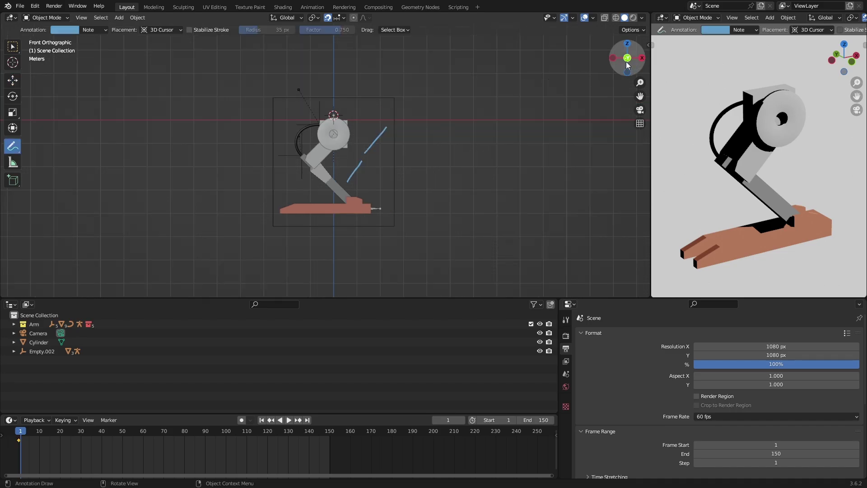
- Sketch an annotation of a piston beside the leg with a rectangular block at its upper end
{"action": "left_click_drag", "start_coordinate": [628, 60], "coordinate": [622, 78]}
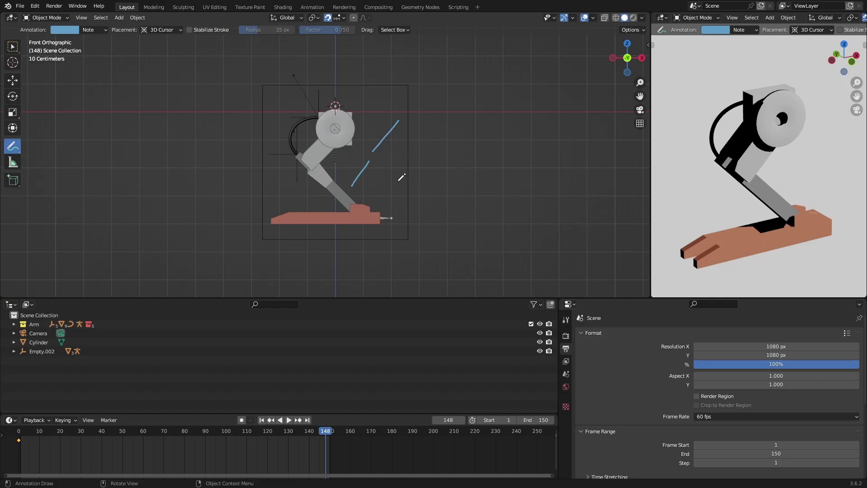
{"action": "scroll", "coordinate": [401, 177], "scroll_direction": "up", "scroll_amount": 2}
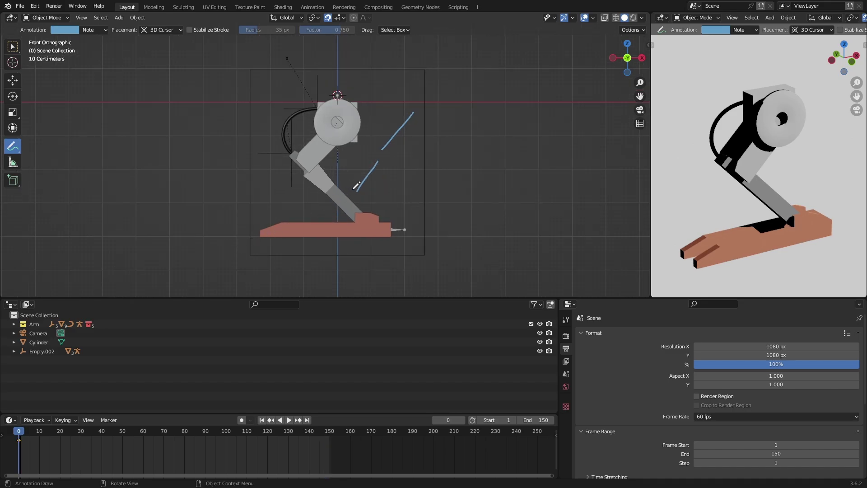
{"action": "mouse_move", "coordinate": [357, 185]}
{"action": "left_mouse_down"}
{"action": "mouse_move", "coordinate": [363, 196]}
{"action": "mouse_move", "coordinate": [379, 158]}
{"action": "left_mouse_up"}
{"action": "mouse_move", "coordinate": [413, 111]}
{"action": "left_mouse_down"}
{"action": "mouse_move", "coordinate": [374, 159]}
{"action": "mouse_move", "coordinate": [401, 131]}
{"action": "left_mouse_up"}
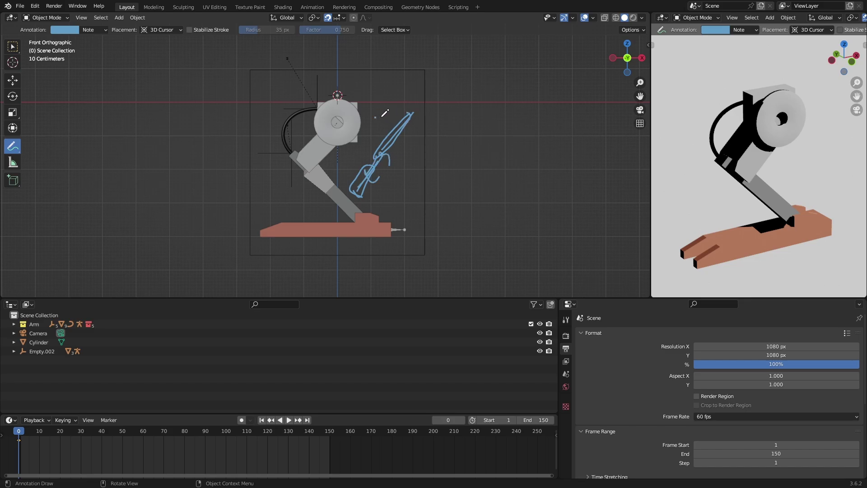
{"action": "mouse_move", "coordinate": [410, 116]}
{"action": "left_mouse_down"}
{"action": "mouse_move", "coordinate": [472, 89]}
{"action": "mouse_move", "coordinate": [389, 90]}
{"action": "mouse_move", "coordinate": [410, 116]}
{"action": "left_mouse_up"}
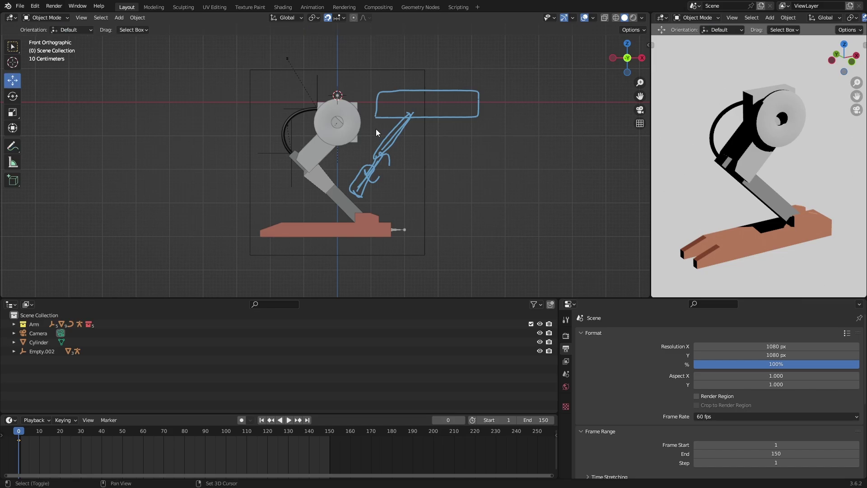
- Add a cube and place it as a long horizontal block beside the leg's round shoulder joint
{"action": "key", "text": "shift+a"}
{"action": "left_click", "coordinate": [402, 138]}
{"action": "left_click_drag", "start_coordinate": [354, 97], "coordinate": [441, 98]}
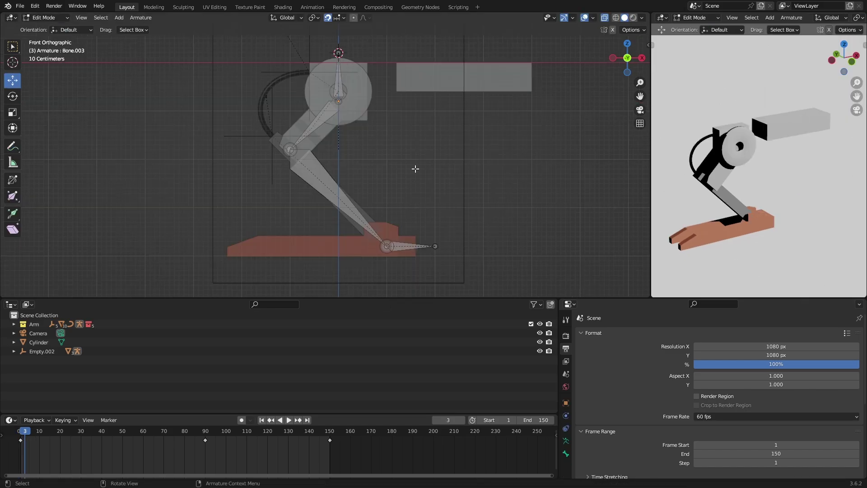
- Add a new bone to the leg's armature and place it upright directly above the ankle joint
{"action": "key", "text": "Tab"}
{"action": "scroll", "coordinate": [427, 212], "scroll_direction": "down", "scroll_amount": 1}
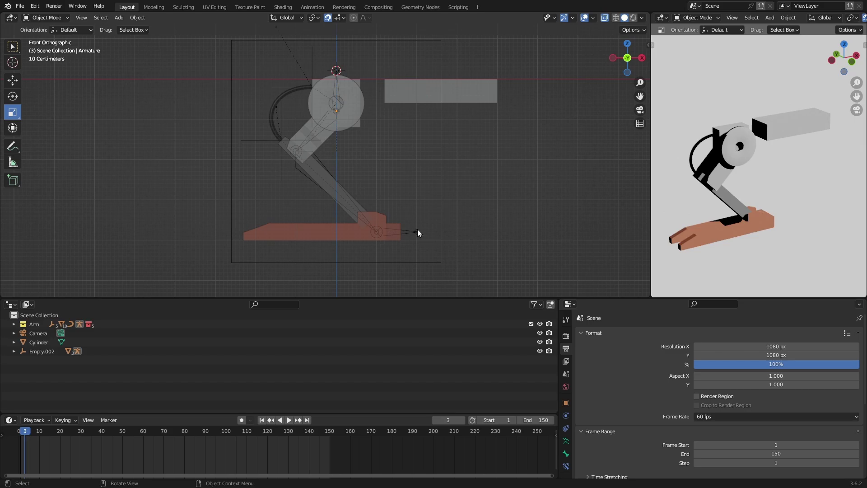
{"action": "left_click", "coordinate": [417, 231]}
{"action": "key", "text": "Tab"}
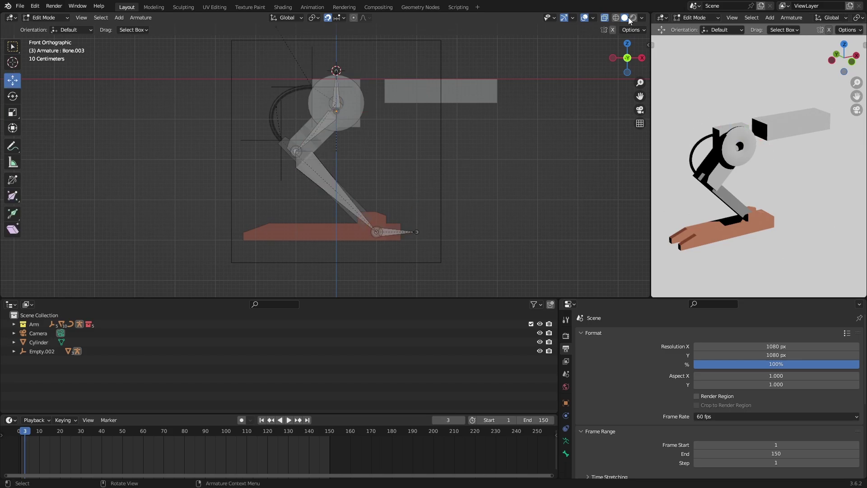
{"action": "key", "text": "shift+a"}
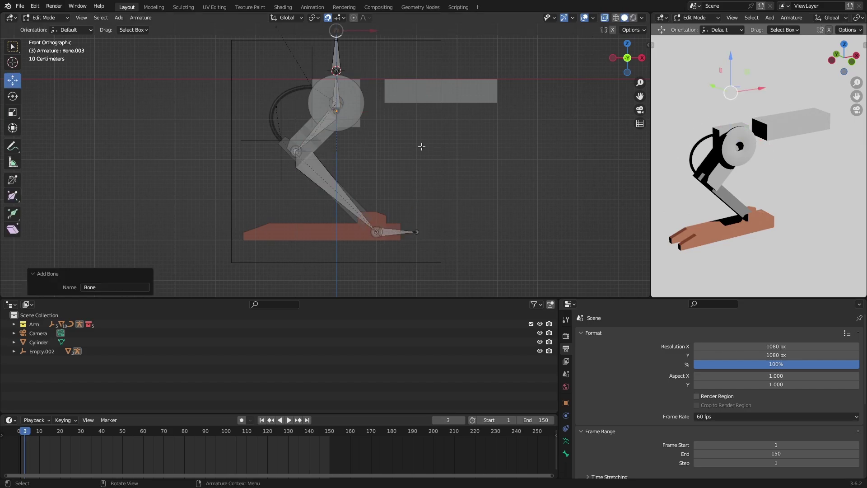
{"action": "scroll", "coordinate": [316, 100], "scroll_direction": "down", "scroll_amount": 1}
{"action": "key", "text": "shift+d"}
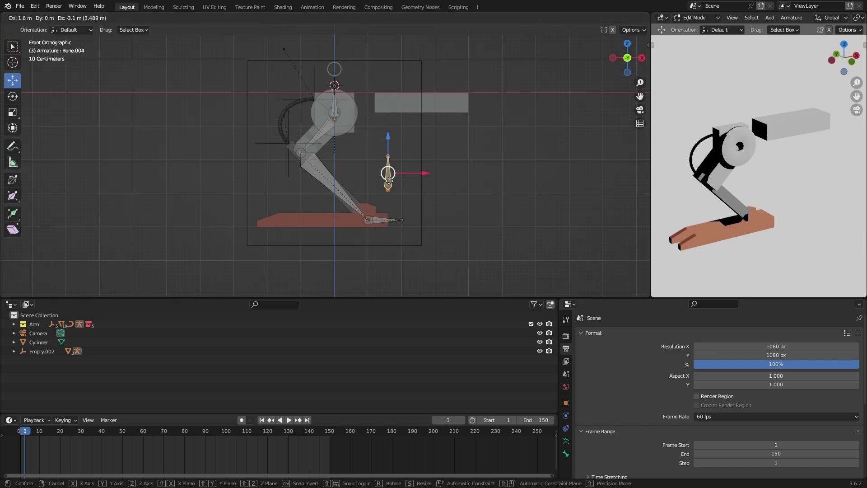
{"action": "left_click", "coordinate": [383, 186]}
{"action": "scroll", "coordinate": [382, 188], "scroll_direction": "up", "scroll_amount": 1}
{"action": "key", "text": "g"}
{"action": "left_click", "coordinate": [374, 183]}
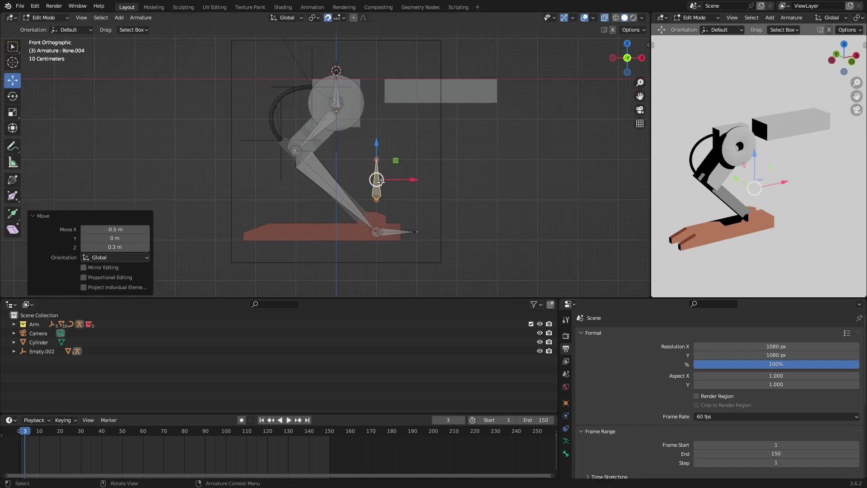
- Add a second bone to the armature and move it 2 m along X and -3.2 m along Z
{"action": "key", "text": "shift+a"}
{"action": "left_click", "coordinate": [339, 60]}
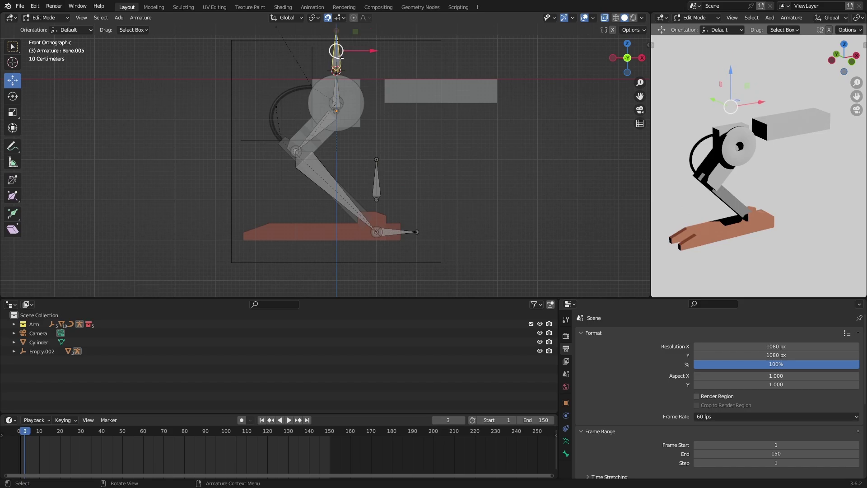
{"action": "key", "text": "shift+d"}
{"action": "left_click", "coordinate": [419, 189]}
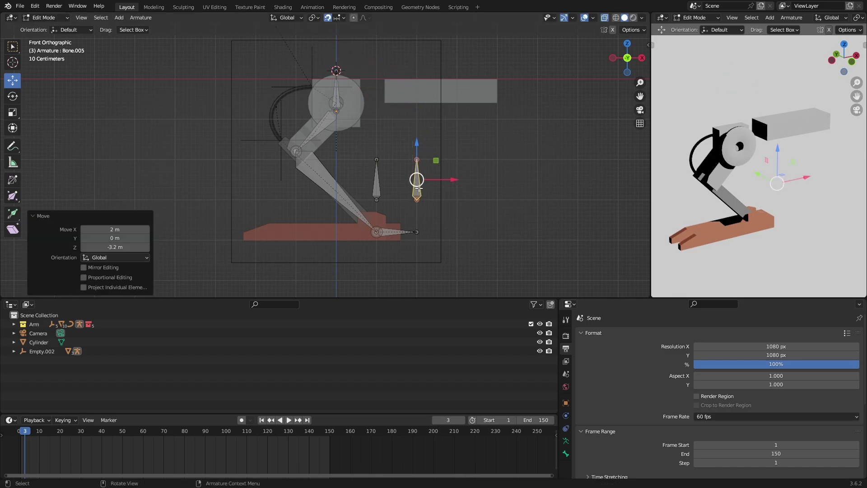
- Snap the 3D cursor to the upright bone above the ankle and return to Object Mode
{"action": "scroll", "coordinate": [587, 134], "scroll_direction": "up", "scroll_amount": 2}
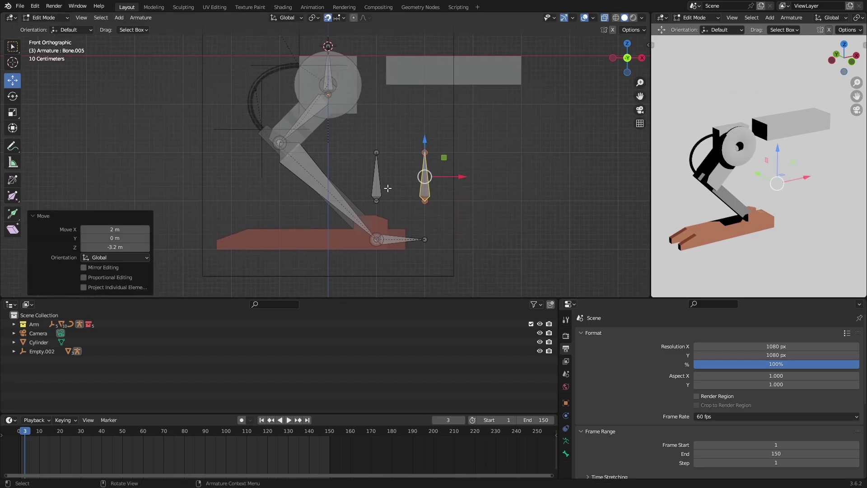
{"action": "middle_click_drag", "start_coordinate": [388, 188], "coordinate": [370, 181], "text": "shift"}
{"action": "left_click", "coordinate": [378, 179]}
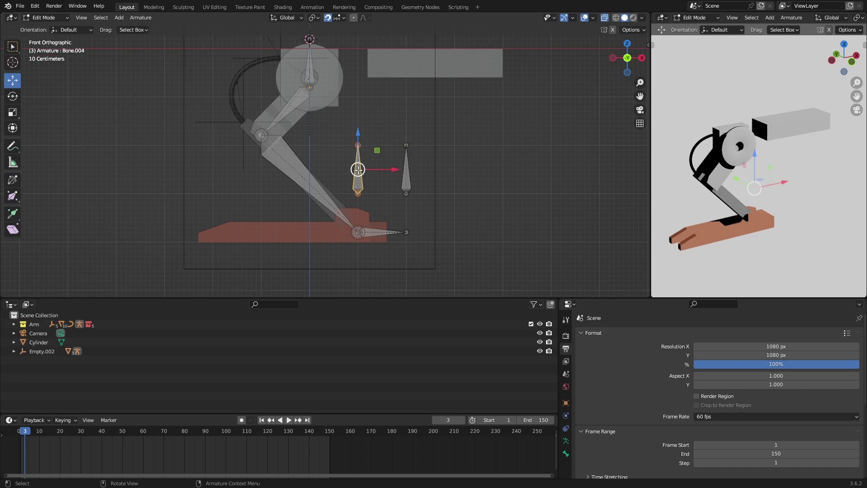
{"action": "key", "text": "shift+s"}
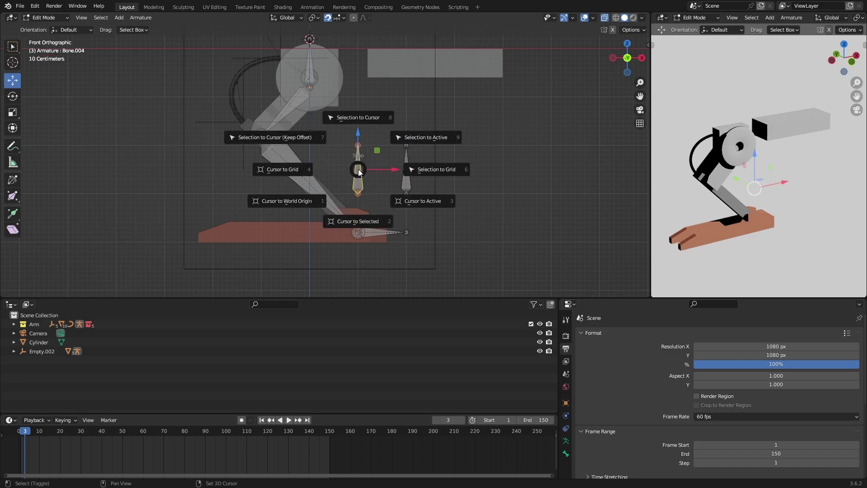
{"action": "left_click", "coordinate": [351, 223]}
{"action": "key", "text": "Tab"}
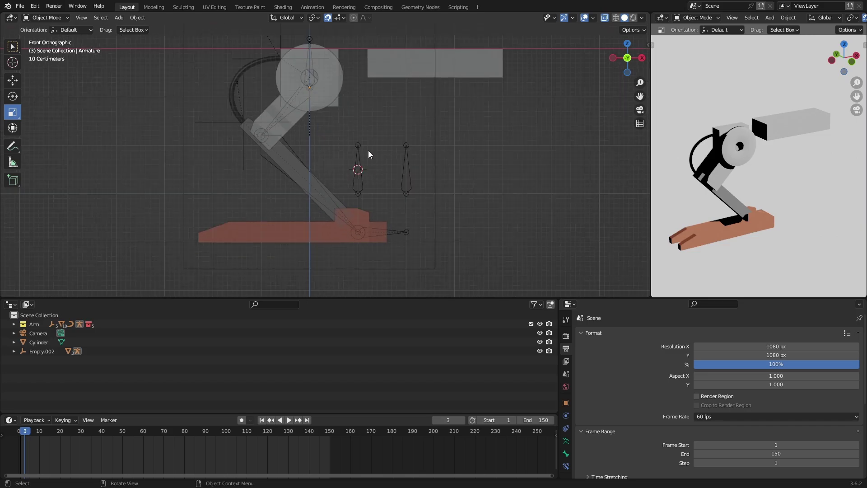
{"action": "key", "text": "shift+a"}
{"action": "mouse_move", "coordinate": [365, 151]}
{"action": "left_click", "coordinate": [406, 191]}
{"action": "scroll", "coordinate": [437, 194], "scroll_direction": "up", "scroll_amount": 1}
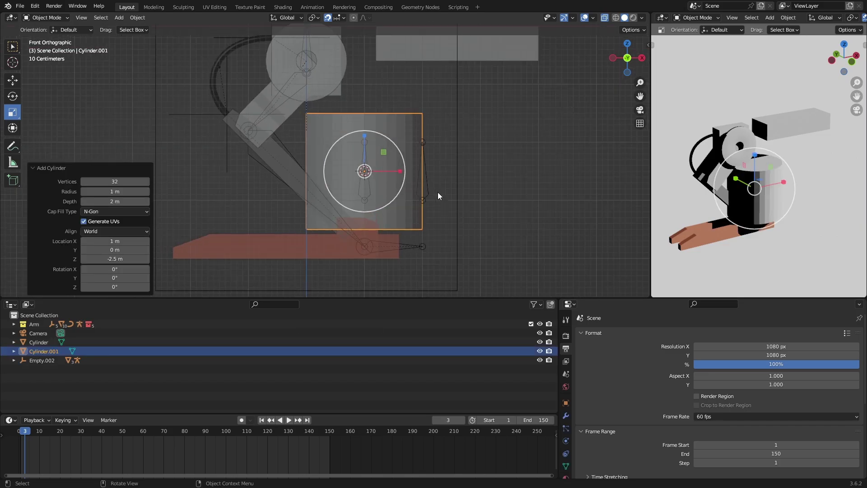
{"action": "key", "text": "s"}
{"action": "left_click", "coordinate": [411, 186]}
{"action": "scroll", "coordinate": [398, 178], "scroll_direction": "up", "scroll_amount": 2}
{"action": "key", "text": "Delete"}
- Add a cylinder with 6 vertices at the 3D cursor and scale it to 0.3
{"action": "key", "text": "shift+a"}
{"action": "mouse_move", "coordinate": [389, 171]}
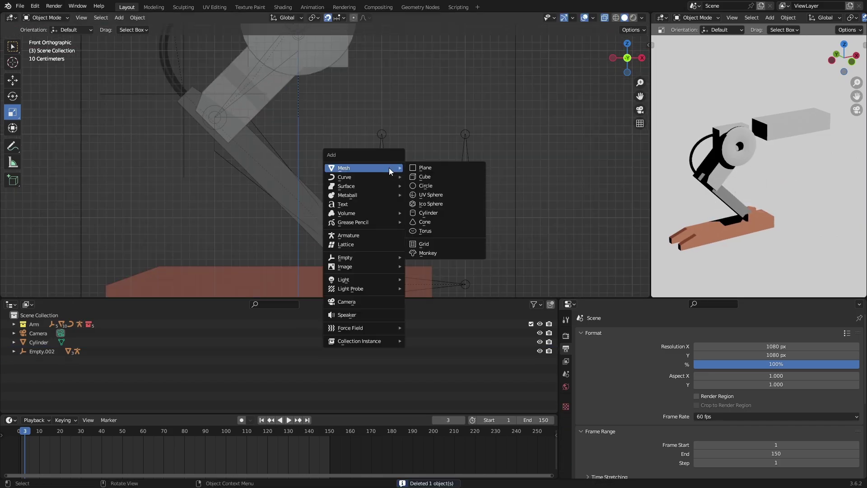
{"action": "left_click", "coordinate": [437, 214]}
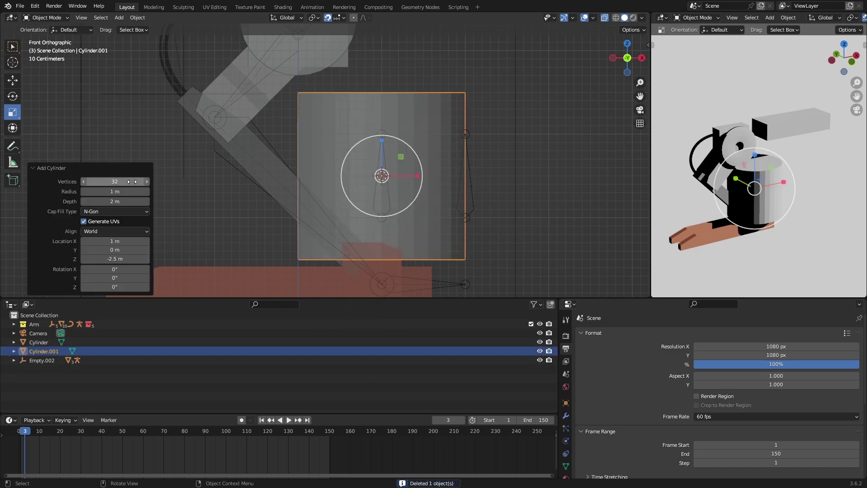
{"action": "left_click_drag", "start_coordinate": [132, 181], "coordinate": [512, 234]}
{"action": "type", "text": "s.3"}
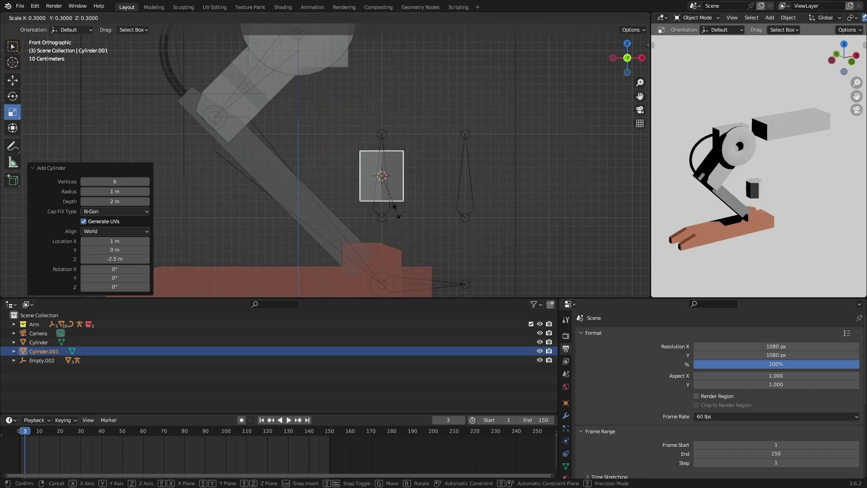
{"action": "key", "text": "Return"}
- Parent the six-sided cylinder to the upright bone above the ankle using the Bone option
{"action": "left_click", "coordinate": [382, 137], "text": "shift"}
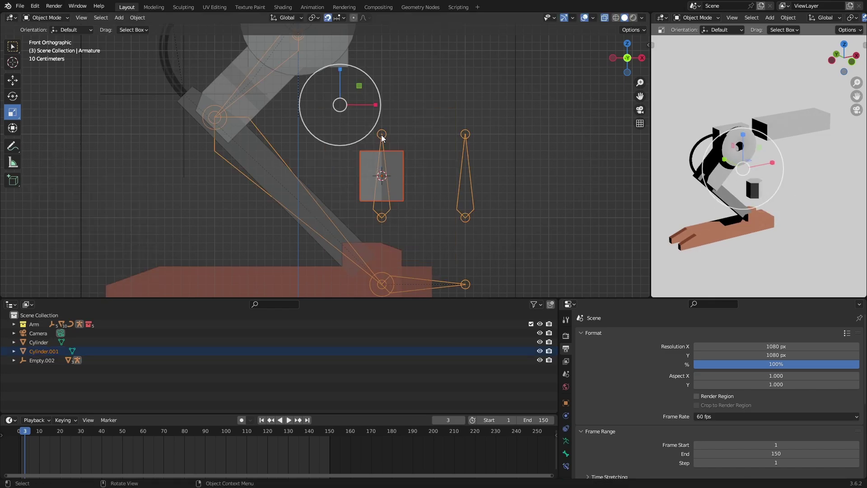
{"action": "key", "text": "ctrl+Tab"}
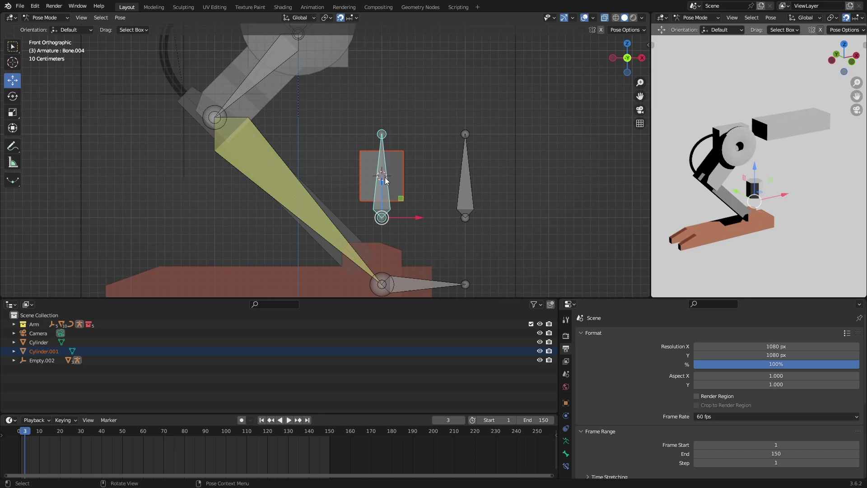
{"action": "key", "text": "ctrl+p"}
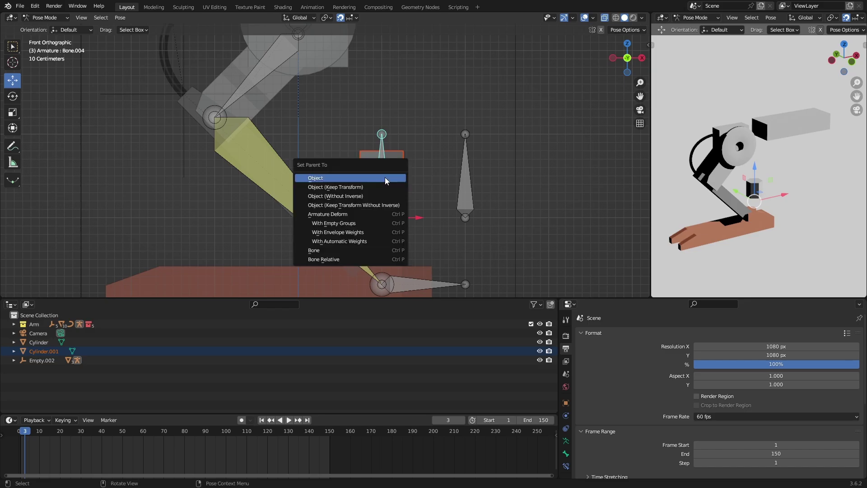
{"action": "left_click", "coordinate": [367, 250]}
- Snap the 3D cursor to the second upright bone, return to Object Mode and clear the selection
{"action": "key", "text": "Tab"}
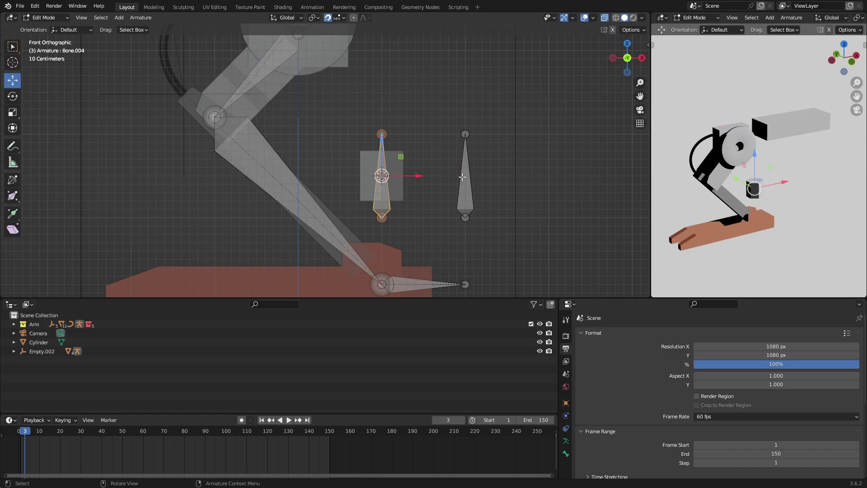
{"action": "left_click", "coordinate": [463, 177]}
{"action": "key", "text": "shift+s"}
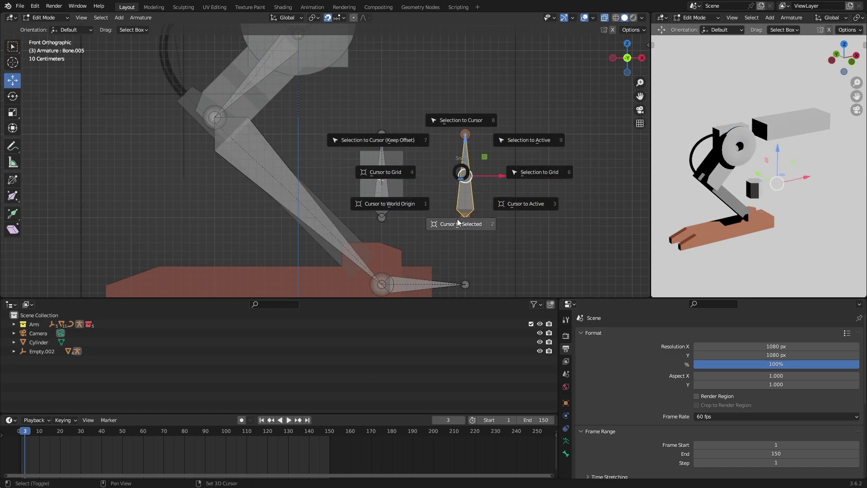
{"action": "left_click", "coordinate": [480, 228]}
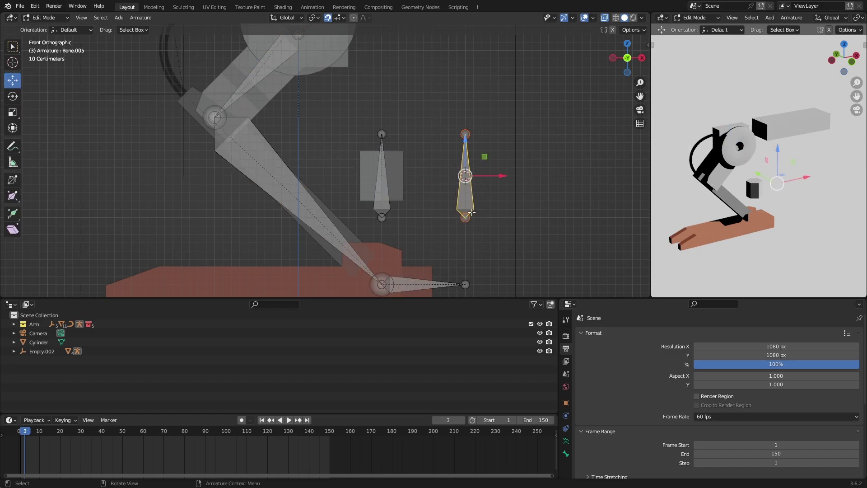
{"action": "key", "text": "Tab"}
{"action": "key", "text": "alt+a"}
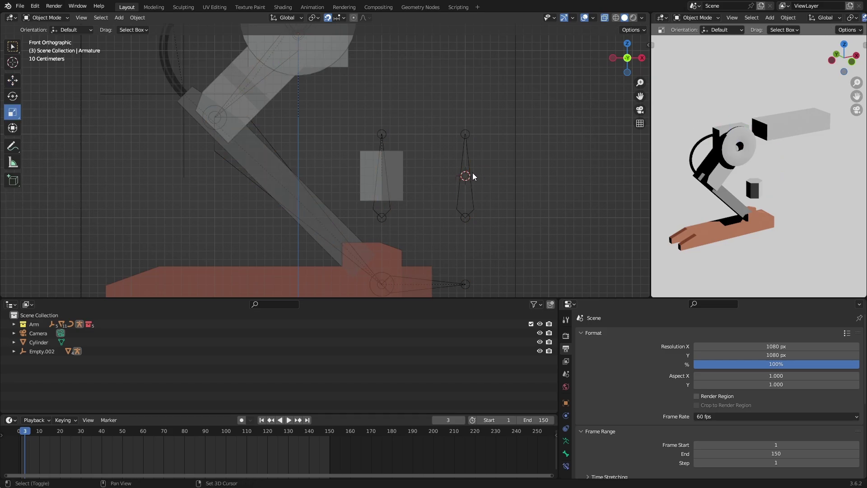
- Add another six-sided cylinder at the second bone and scale it to 0.2
{"action": "key", "text": "shift+a"}
{"action": "mouse_move", "coordinate": [472, 172]}
{"action": "left_click", "coordinate": [503, 218]}
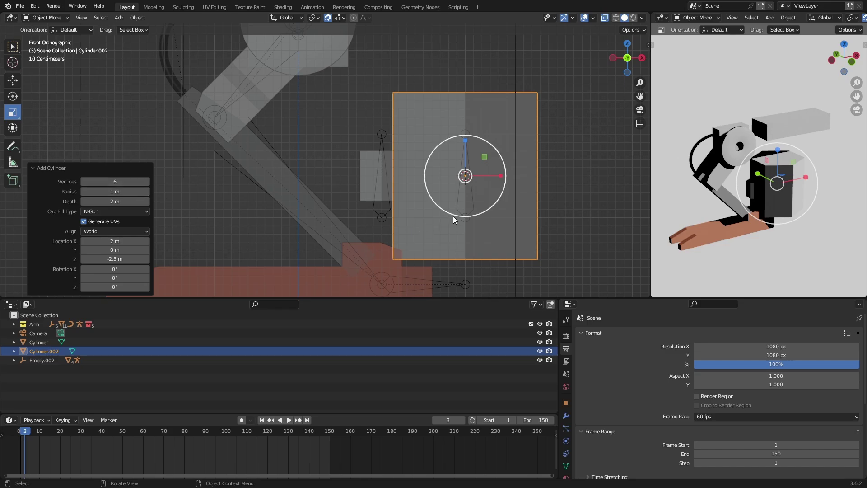
{"action": "type", "text": "s.2"}
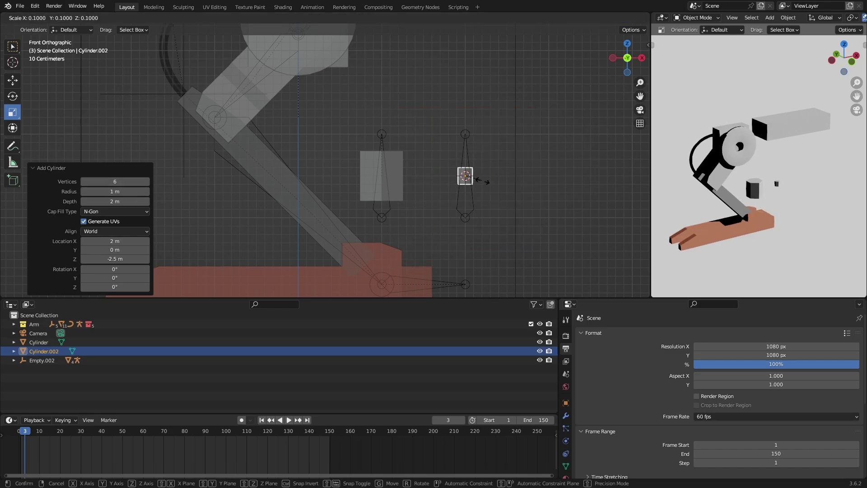
{"action": "key", "text": "Return"}
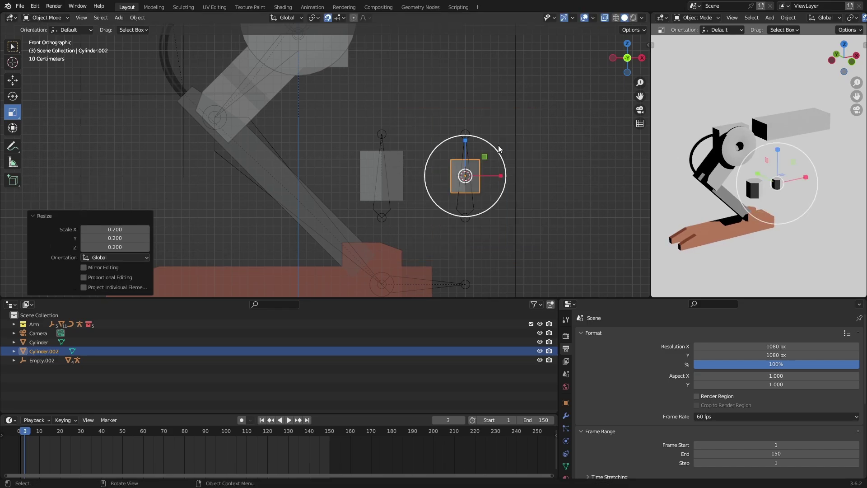
- Stretch the smaller cylinder along Z until it is about as tall as its bone
{"action": "scroll", "coordinate": [479, 163], "scroll_direction": "down", "scroll_amount": 1}
{"action": "left_click_drag", "start_coordinate": [441, 138], "coordinate": [442, 80]}
{"action": "left_click", "coordinate": [476, 140]}
{"action": "scroll", "coordinate": [475, 140], "scroll_direction": "up", "scroll_amount": 1}
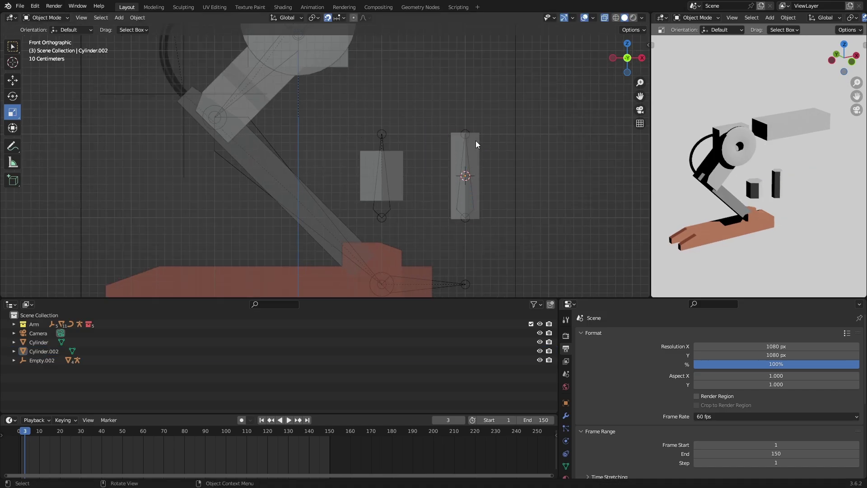
- Parent the tall thin cylinder to the second upright bone using the Bone option and return to Object Mode
{"action": "left_click", "coordinate": [472, 138]}
{"action": "left_click", "coordinate": [465, 129], "text": "shift"}
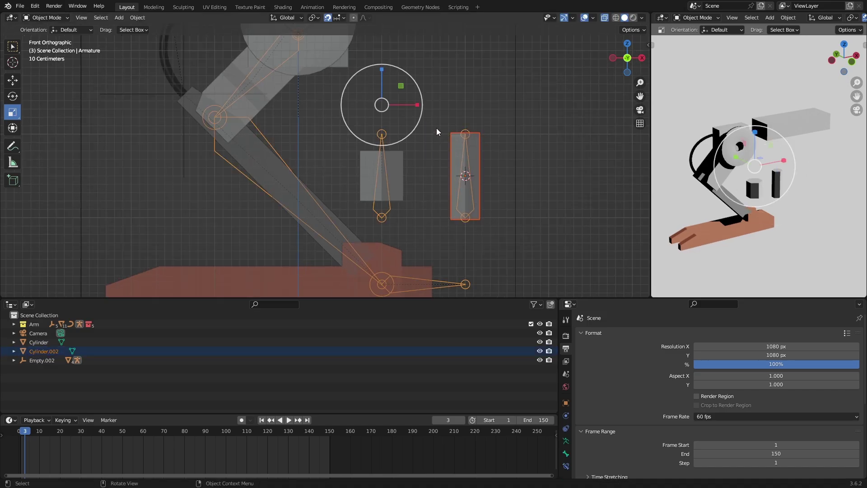
{"action": "key", "text": "ctrl+Tab"}
{"action": "left_click", "coordinate": [436, 181]}
{"action": "key", "text": "ctrl+p"}
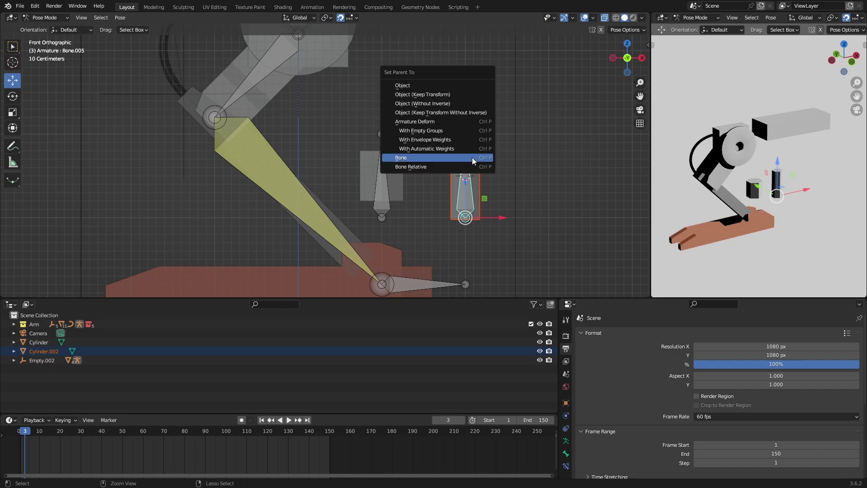
{"action": "left_click", "coordinate": [472, 157]}
{"action": "key", "text": "ctrl+Tab"}
{"action": "scroll", "coordinate": [470, 125], "scroll_direction": "down", "scroll_amount": 2}
{"action": "left_click", "coordinate": [470, 126]}
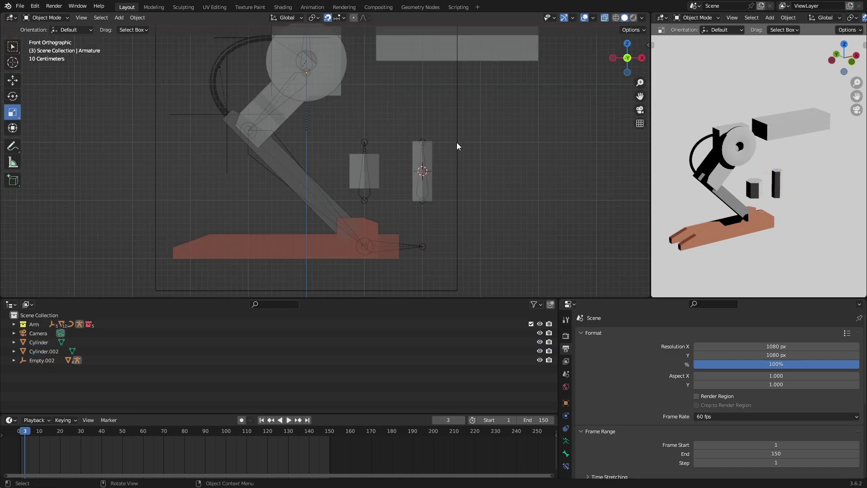
{"action": "scroll", "coordinate": [456, 142], "scroll_direction": "down", "scroll_amount": 1}
{"action": "left_click_drag", "start_coordinate": [625, 55], "coordinate": [614, 68]}
{"action": "left_click", "coordinate": [614, 68]}
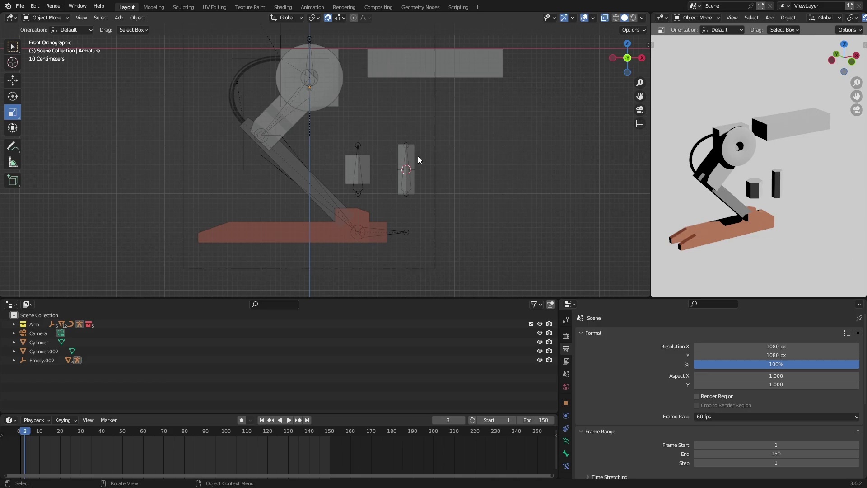
- Move the short cylinder's bone closer to the shin and draw an annotation guide line from the upper block to the ankle
{"action": "left_click", "coordinate": [359, 194]}
{"action": "key", "text": "ctrl+Tab"}
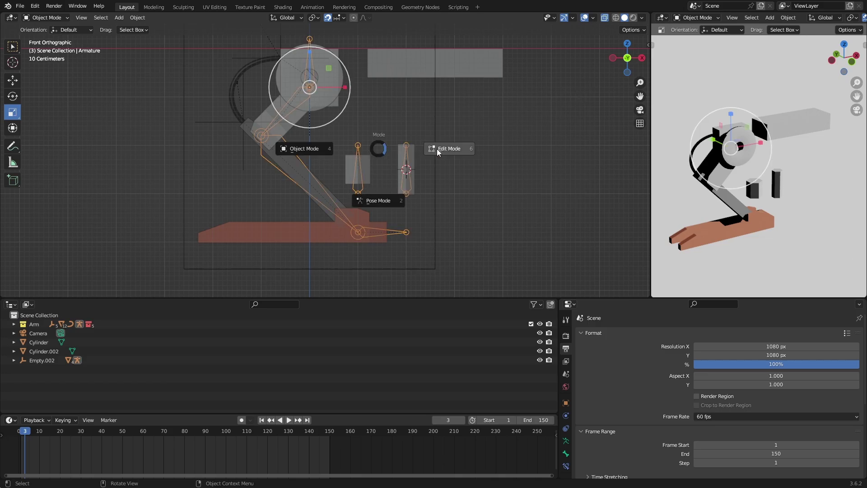
{"action": "left_click", "coordinate": [447, 150]}
{"action": "left_click", "coordinate": [365, 163]}
{"action": "mouse_move", "coordinate": [359, 168]}
{"action": "left_mouse_down"}
{"action": "mouse_move", "coordinate": [340, 154]}
{"action": "mouse_move", "coordinate": [349, 159]}
{"action": "mouse_move", "coordinate": [330, 166]}
{"action": "mouse_move", "coordinate": [353, 157]}
{"action": "left_mouse_up"}
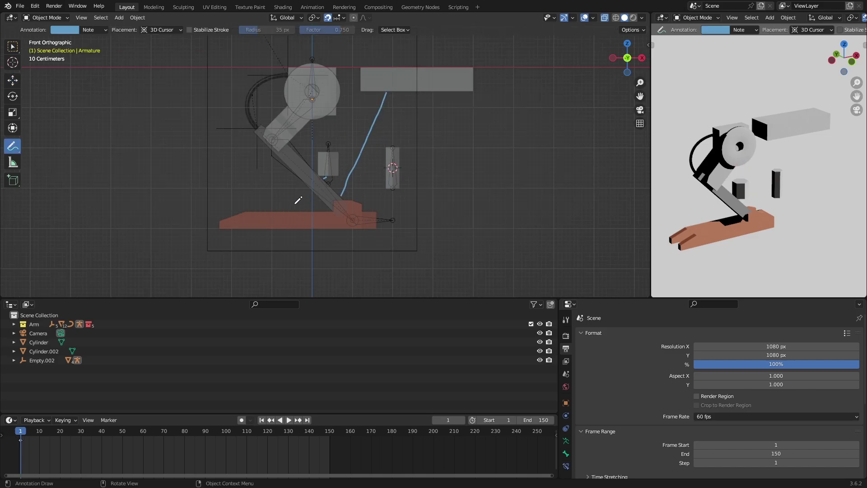
{"action": "scroll", "coordinate": [298, 200], "scroll_direction": "down", "scroll_amount": 3}
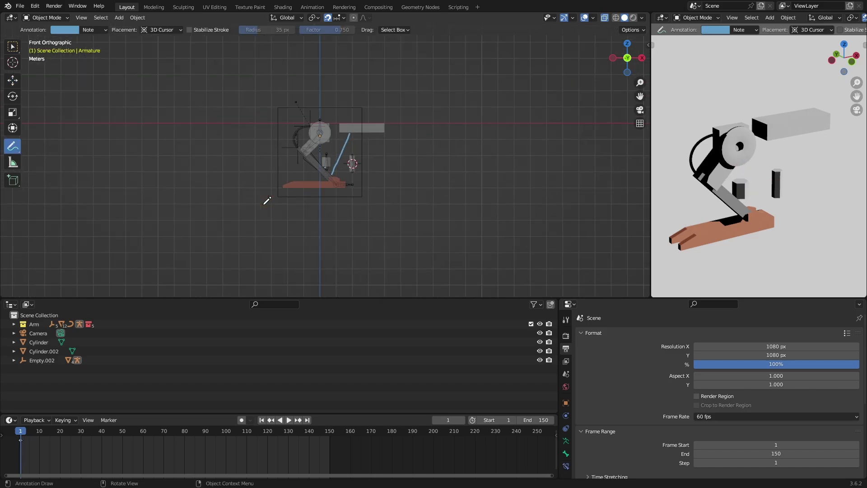
{"action": "scroll", "coordinate": [268, 199], "scroll_direction": "up", "scroll_amount": 3}
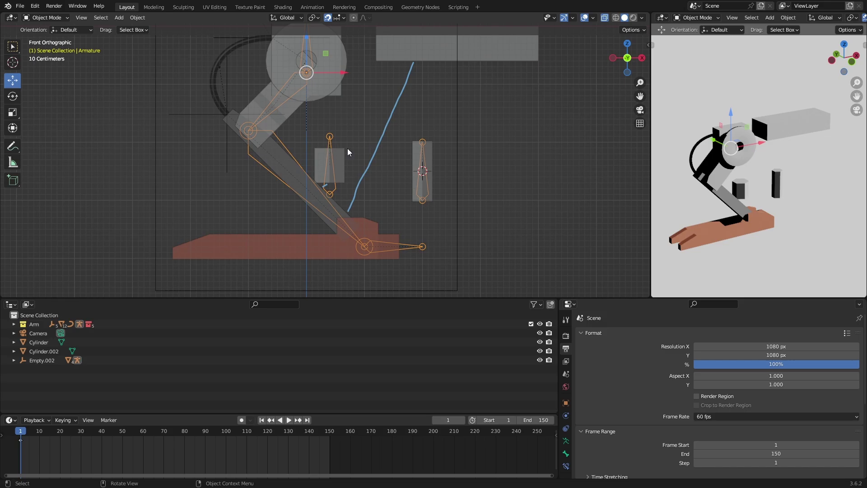
- In Edit Mode, rotate the short cylinder's bone by 20° and a further 5°, placing it along the guide line's lower end
{"action": "key", "text": "ctrl+Tab"}
{"action": "left_click", "coordinate": [403, 151]}
{"action": "type", "text": "r20"}
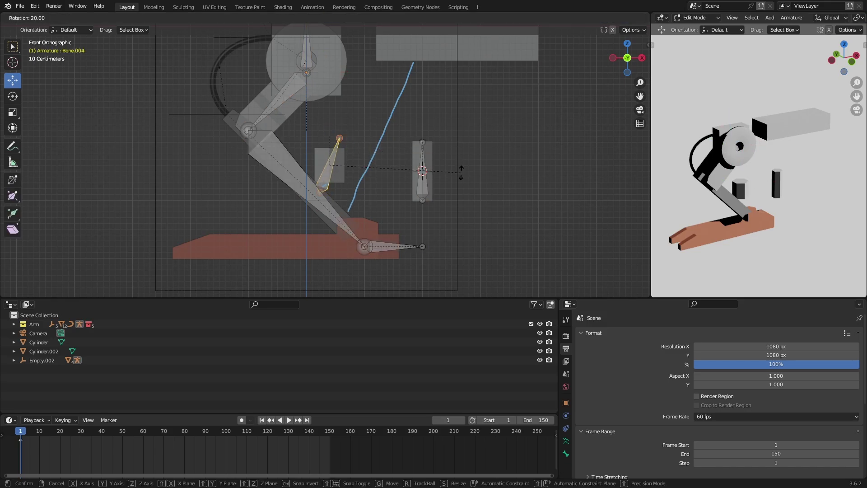
{"action": "left_click", "coordinate": [380, 179], "text": "ctrl"}
{"action": "left_click_drag", "start_coordinate": [337, 170], "coordinate": [365, 182], "text": "ctrl"}
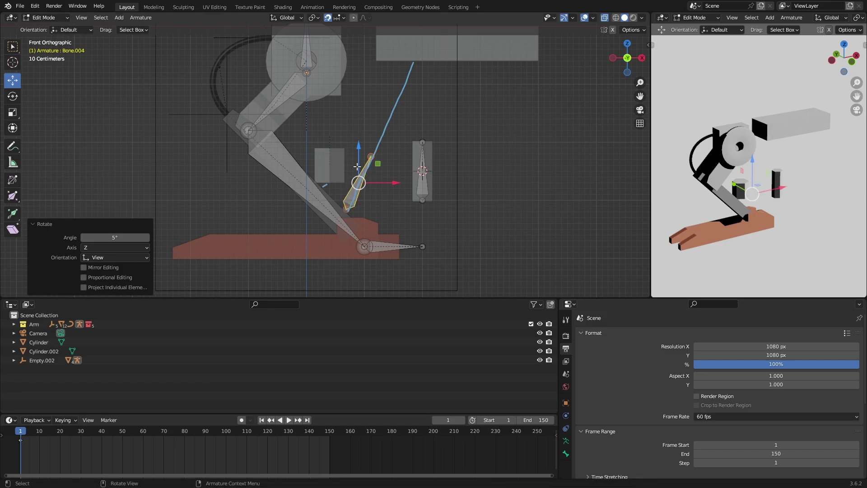
{"action": "left_click_drag", "start_coordinate": [359, 159], "coordinate": [357, 168], "text": "ctrl"}
{"action": "key", "text": "KP_Decimal"}
- Return to Object Mode and play the animation to check how the repositioned lower piston follows the leg, ending at the first frame
{"action": "scroll", "coordinate": [443, 101], "scroll_direction": "down", "scroll_amount": 8}
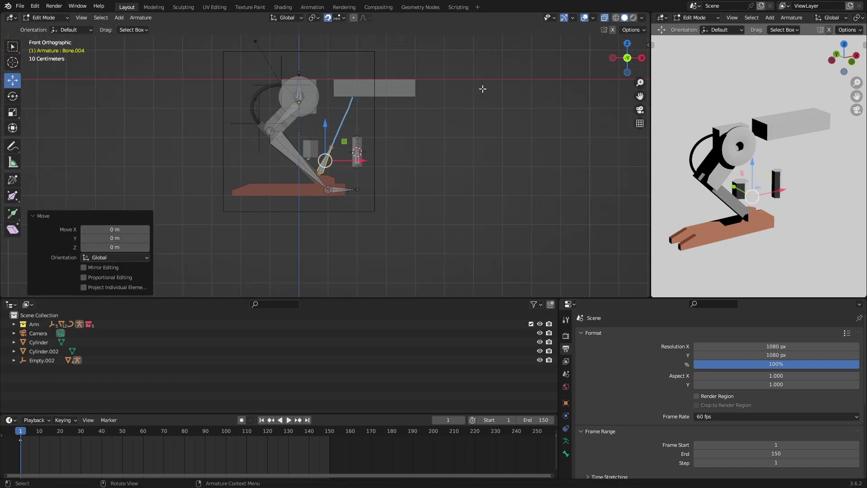
{"action": "key", "text": "Tab"}
{"action": "middle_click_drag", "start_coordinate": [465, 128], "coordinate": [570, 145]}
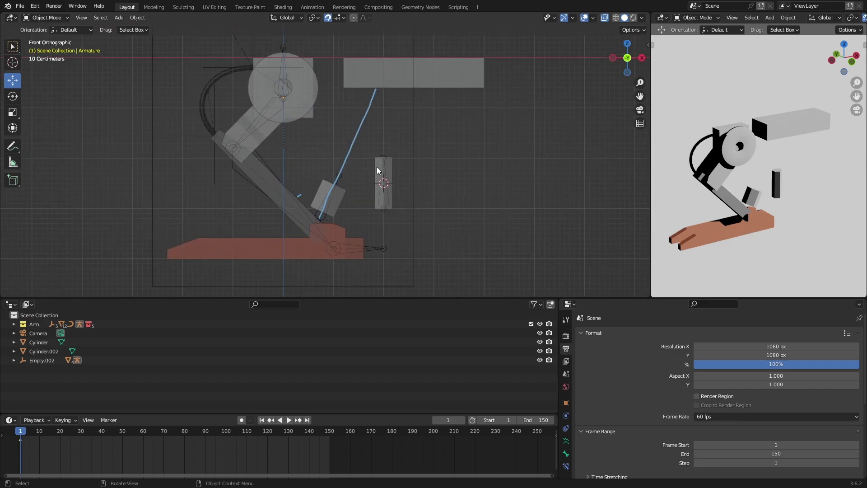
{"action": "key", "text": "space"}
{"action": "key", "text": "space"}
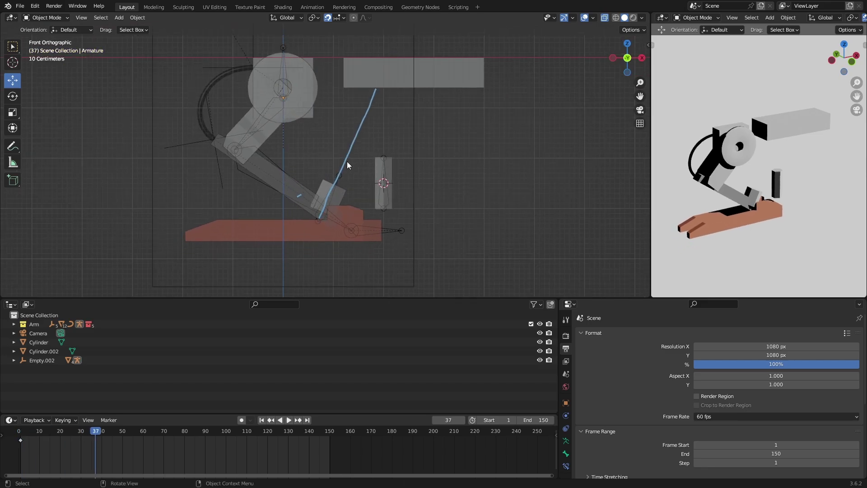
{"action": "key", "text": "shift+Left"}
{"action": "key", "text": "space"}
{"action": "left_click", "coordinate": [335, 200]}
{"action": "key", "text": "space"}
{"action": "key", "text": "shift+Left"}
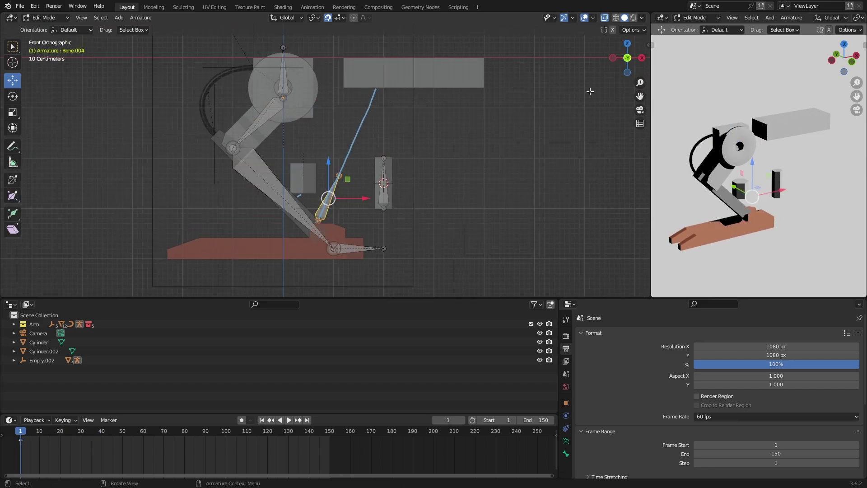
- In Edit Mode, parent the lower piston bone to the shin bone using Keep Offset
{"action": "key", "text": "Tab"}
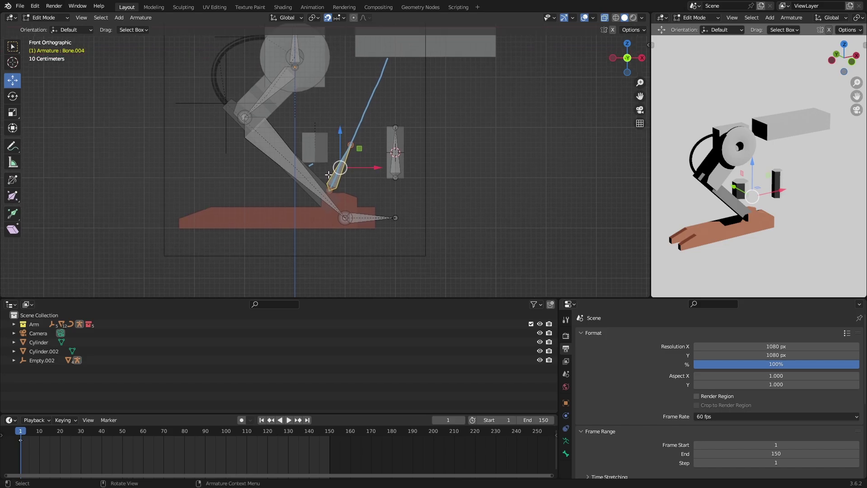
{"action": "scroll", "coordinate": [329, 174], "scroll_direction": "up", "scroll_amount": 1}
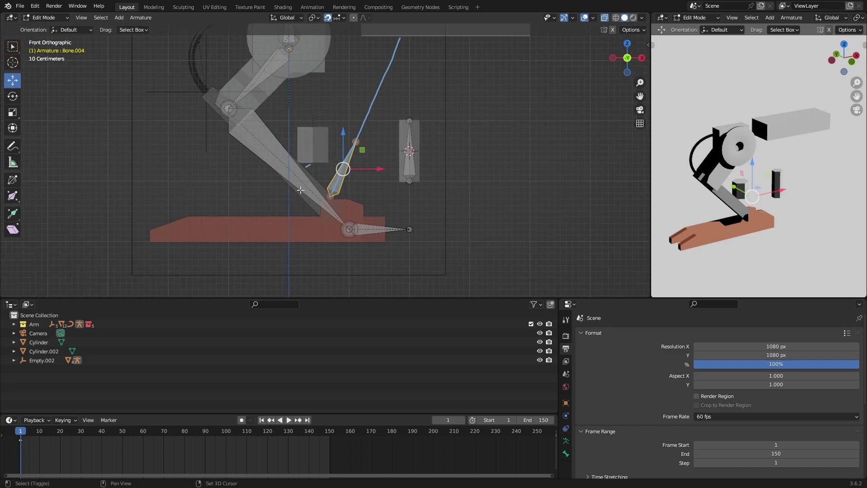
{"action": "left_click", "coordinate": [295, 174], "text": "shift"}
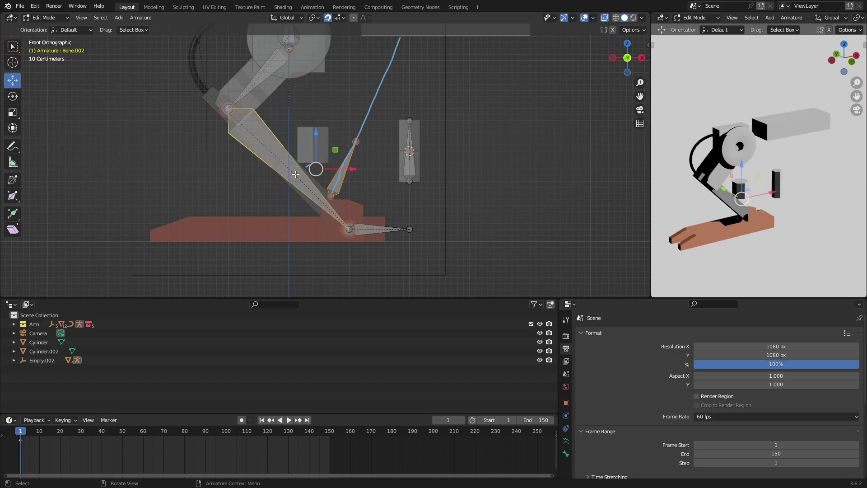
{"action": "key", "text": "ctrl+p"}
{"action": "left_click", "coordinate": [295, 174]}
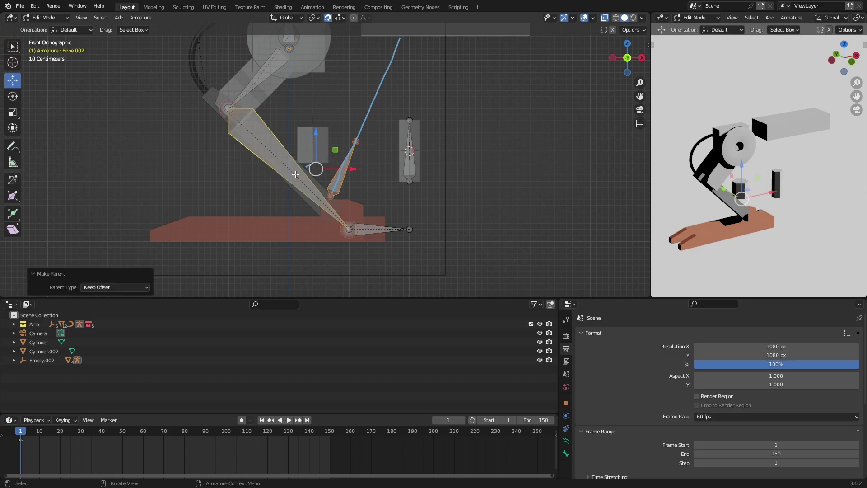
- Play the animation in Object Mode to check the lower piston's movement with the shin, then cancel playback
{"action": "key", "text": "Tab"}
{"action": "key", "text": "space"}
{"action": "scroll", "coordinate": [307, 163], "scroll_direction": "down", "scroll_amount": 2}
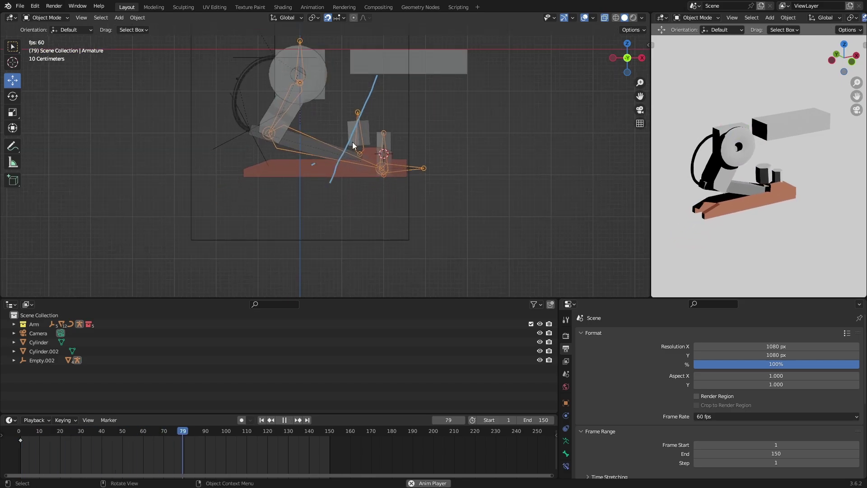
{"action": "key", "text": "Escape"}
- In Edit Mode, move the tall thin cylinder's bone to the guide line's upper end, just below the block
{"action": "key", "text": "Tab"}
{"action": "left_click", "coordinate": [420, 135]}
{"action": "scroll", "coordinate": [399, 144], "scroll_direction": "up", "scroll_amount": 1}
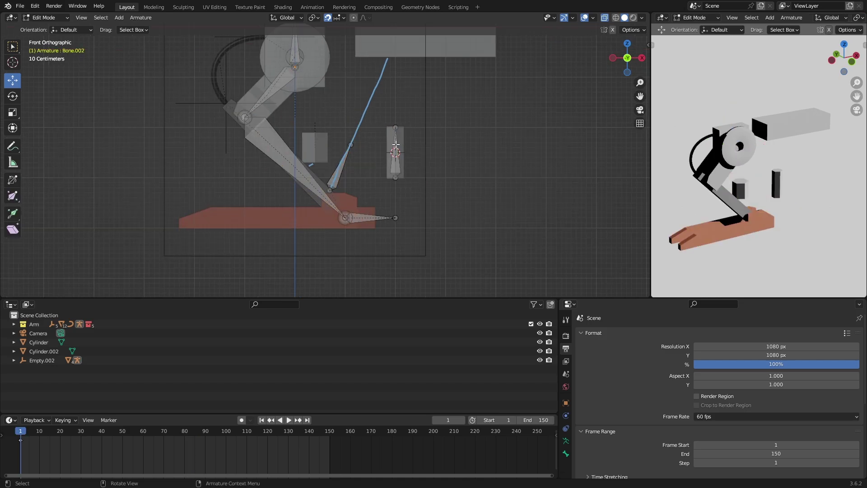
{"action": "middle_click_drag", "start_coordinate": [397, 145], "coordinate": [400, 160], "text": "shift"}
{"action": "left_click", "coordinate": [400, 159]}
{"action": "left_click_drag", "start_coordinate": [398, 168], "coordinate": [382, 98]}
- Rotate the upper piston bone so it points down along the guide line, finishing with a 5° turn, and clear the selection
{"action": "key", "text": "r"}
{"action": "left_click", "coordinate": [429, 176]}
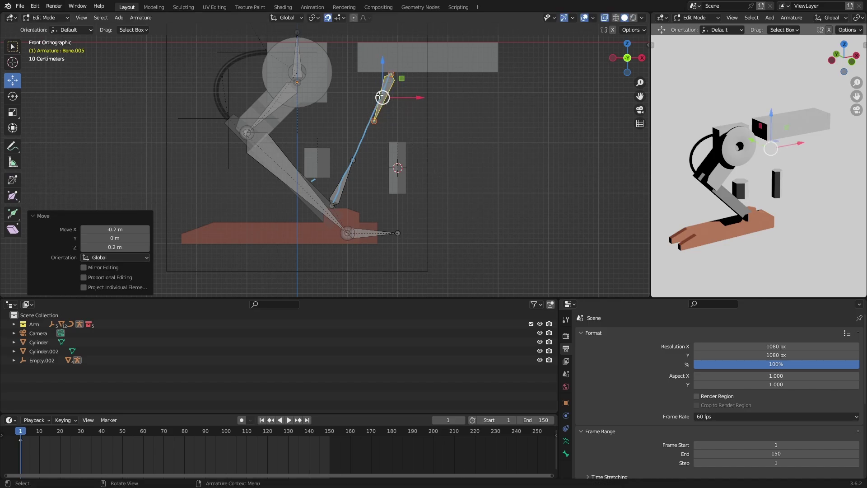
{"action": "key", "text": "r"}
{"action": "left_click", "coordinate": [501, 118]}
{"action": "key", "text": "KP_Decimal"}
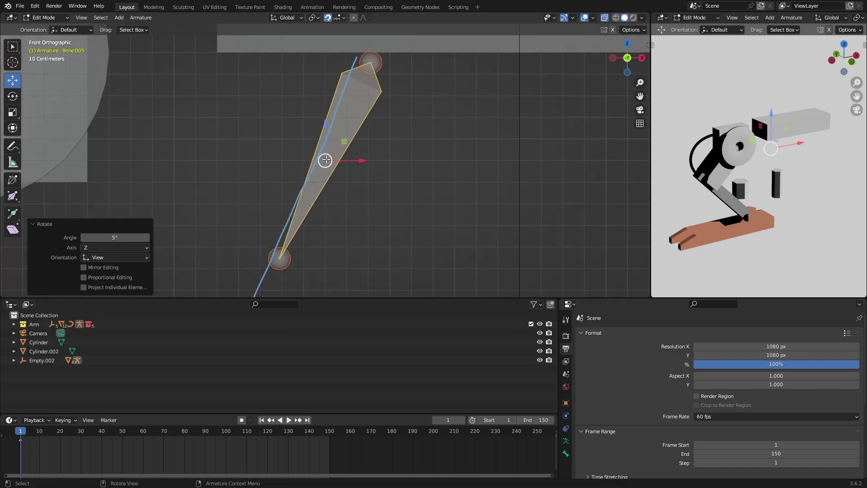
{"action": "scroll", "coordinate": [326, 161], "scroll_direction": "down", "scroll_amount": 7}
{"action": "left_click", "coordinate": [325, 161]}
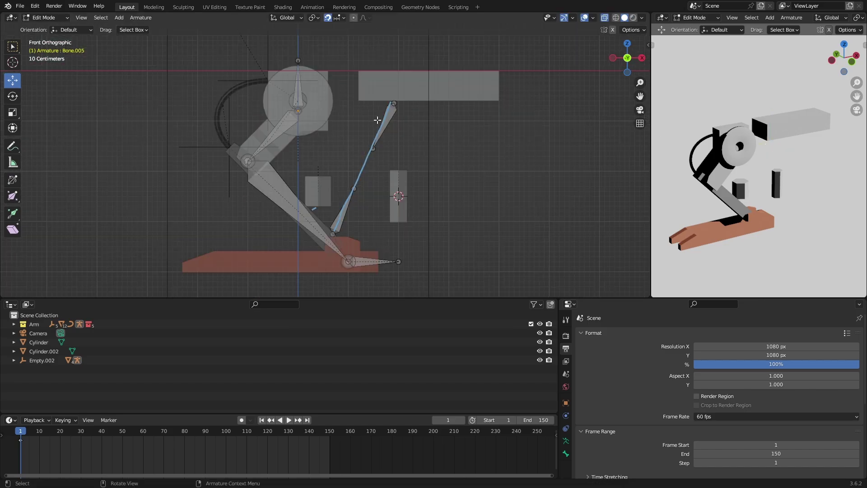
- Parent the upper piston bone to the leg's topmost bone using Keep Offset
{"action": "left_click", "coordinate": [380, 125]}
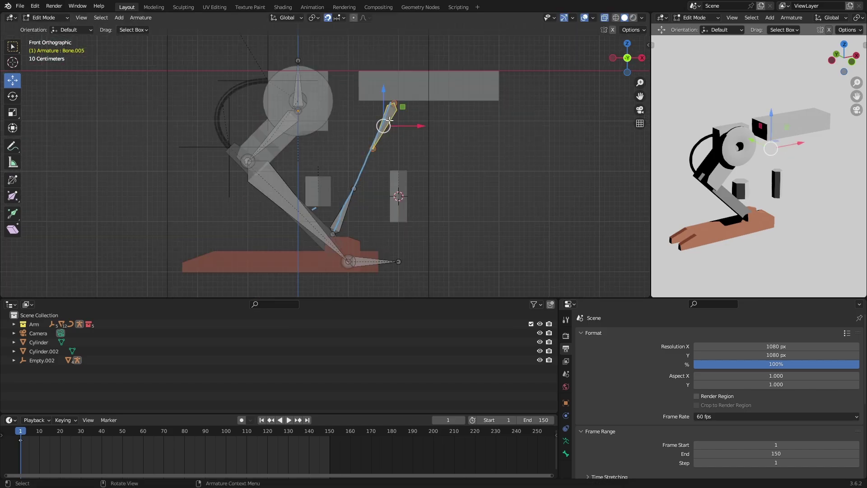
{"action": "left_click", "coordinate": [298, 84], "text": "shift"}
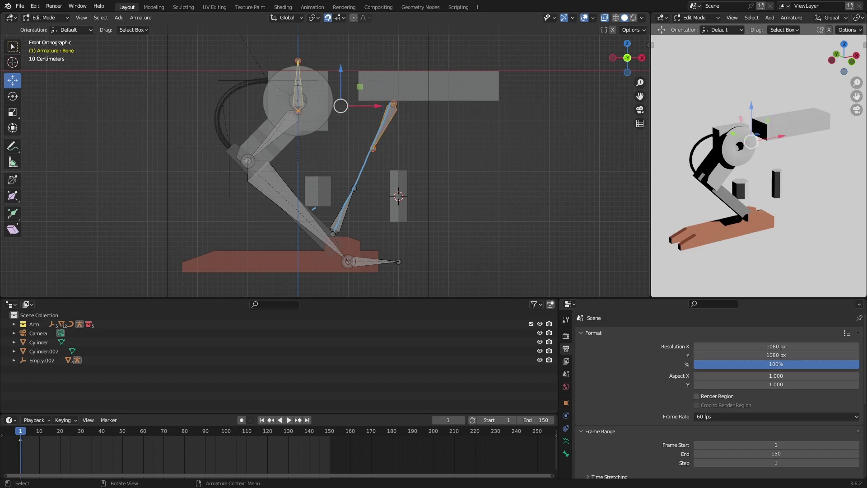
{"action": "key", "text": "ctrl+p"}
{"action": "left_click", "coordinate": [298, 84]}
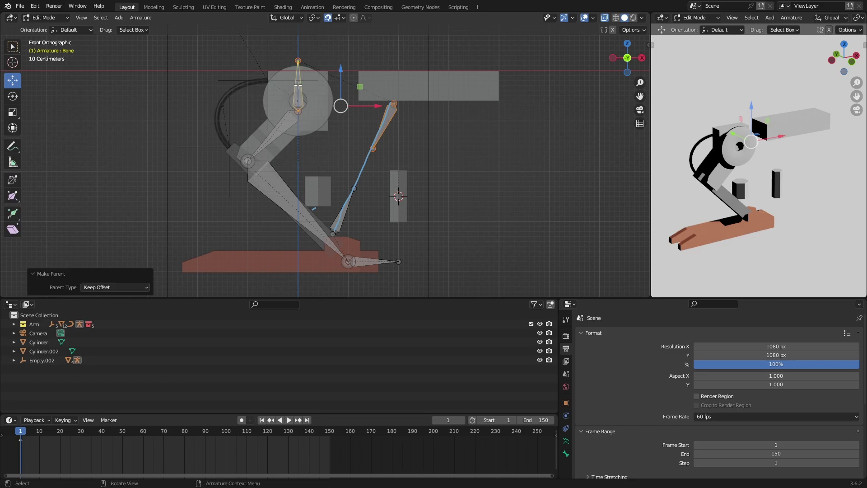
- Return to Object Mode and play the animation to check how both piston parts move with the leg
{"action": "key", "text": "Tab"}
{"action": "key", "text": "space"}
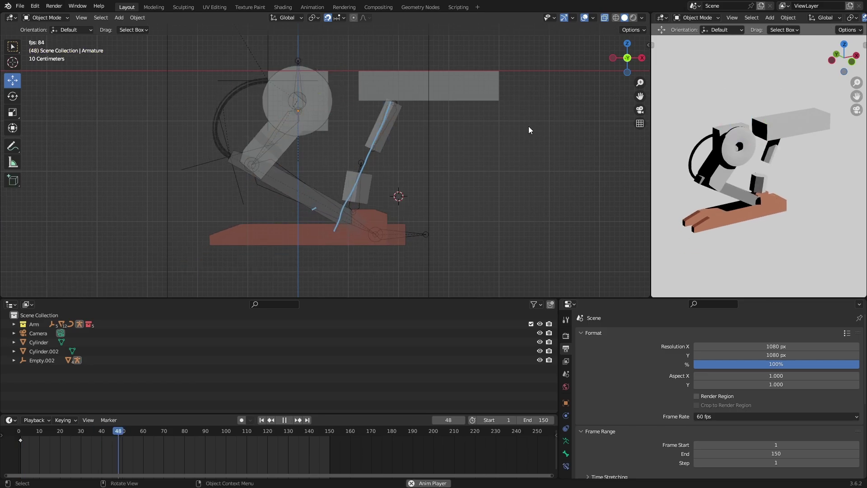
{"action": "left_click_drag", "start_coordinate": [612, 63], "coordinate": [664, 59]}
{"action": "scroll", "coordinate": [581, 96], "scroll_direction": "down", "scroll_amount": 3}
{"action": "scroll", "coordinate": [583, 95], "scroll_direction": "up", "scroll_amount": 1}
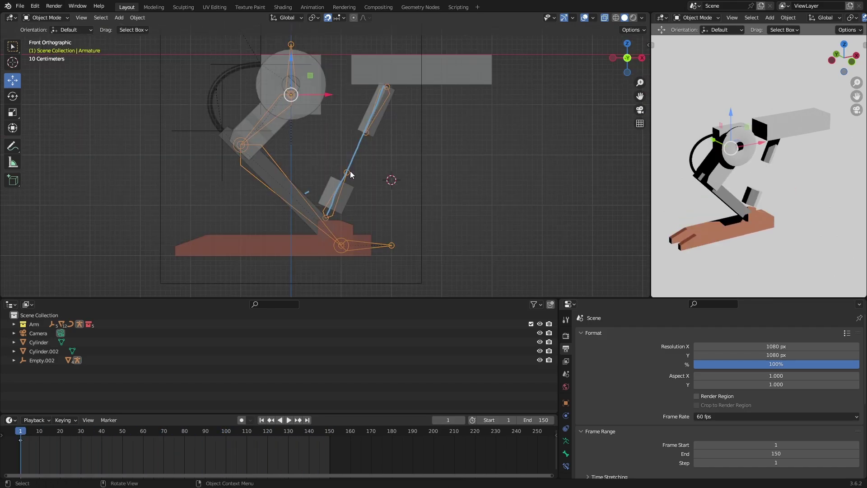
- In Pose Mode, add a Damped Track bone constraint to the lower piston bone and set its target to Armature
{"action": "key", "text": "ctrl+Tab"}
{"action": "left_click", "coordinate": [353, 244]}
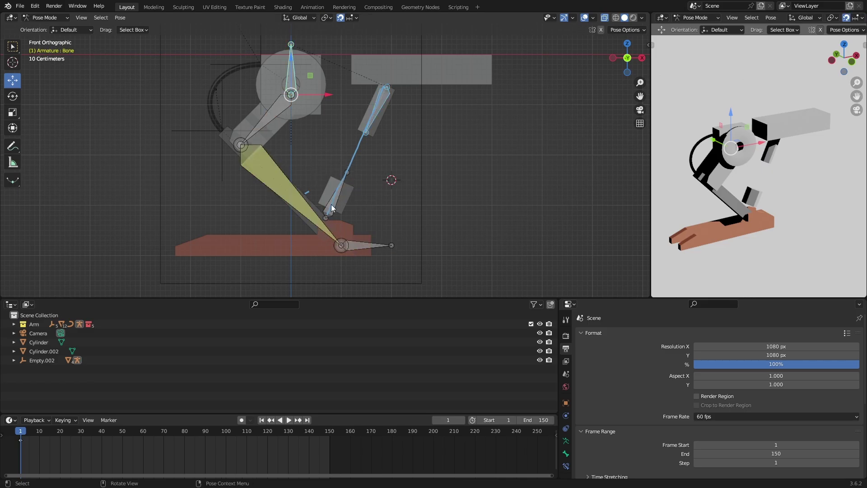
{"action": "left_click", "coordinate": [339, 189]}
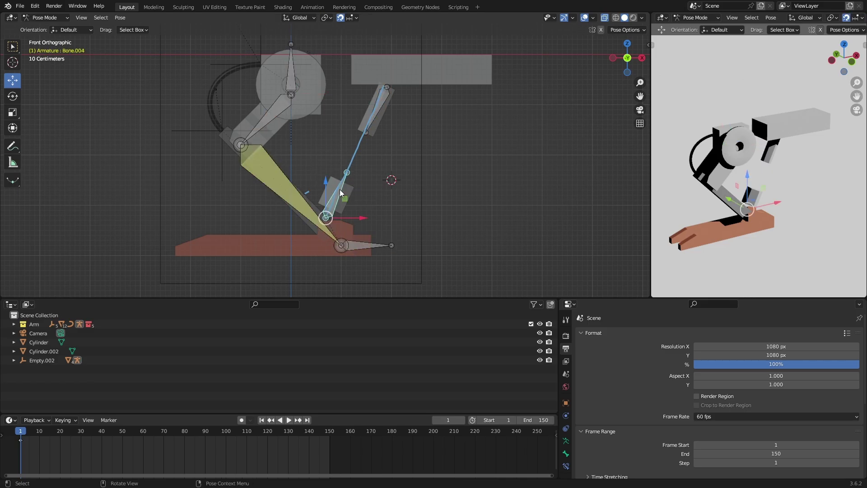
{"action": "left_click_drag", "start_coordinate": [565, 299], "coordinate": [565, 239]}
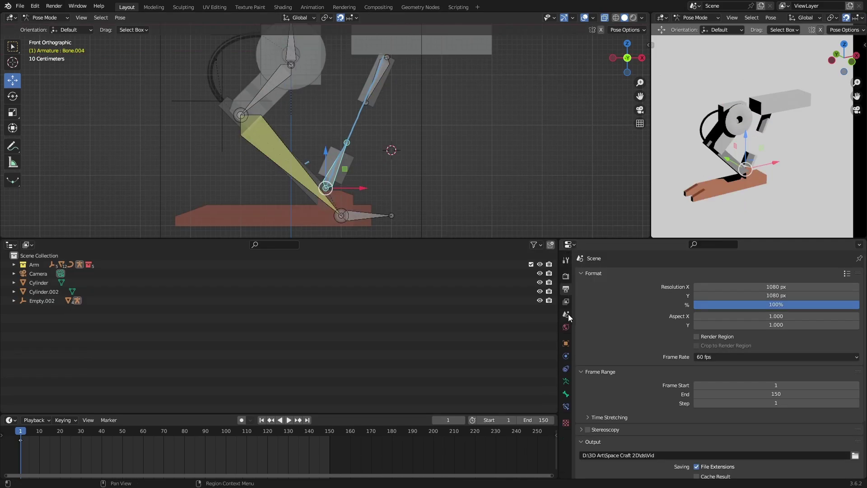
{"action": "left_click", "coordinate": [569, 407]}
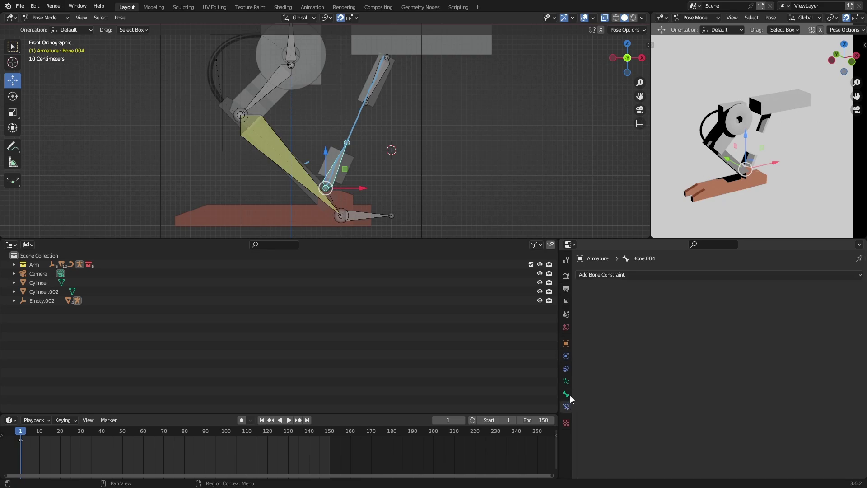
{"action": "left_click", "coordinate": [605, 275]}
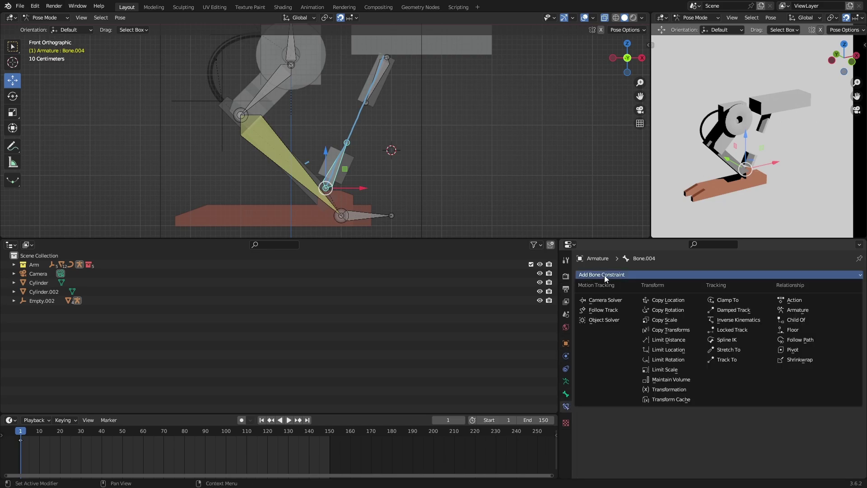
{"action": "left_click", "coordinate": [633, 277]}
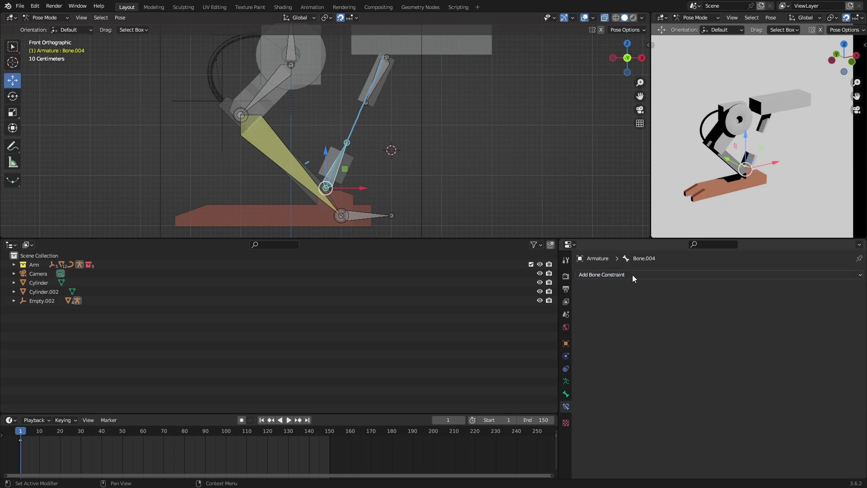
{"action": "left_click", "coordinate": [632, 277]}
{"action": "left_click", "coordinate": [719, 310]}
{"action": "left_click", "coordinate": [719, 305]}
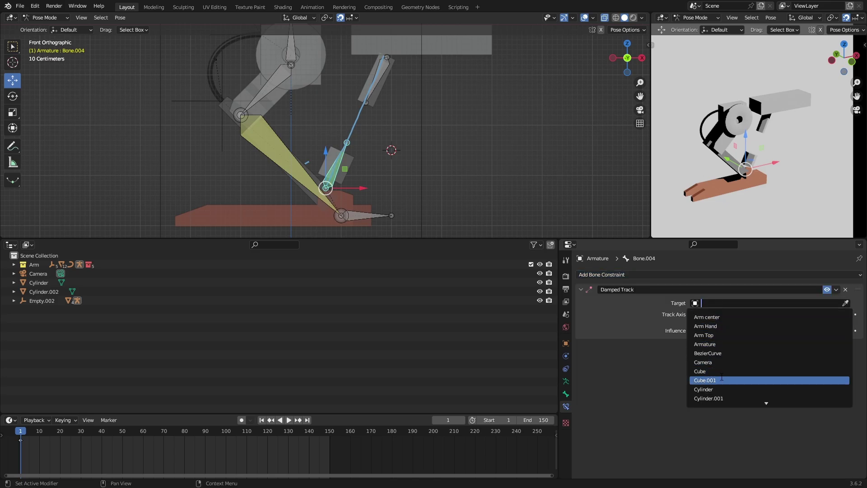
{"action": "left_click", "coordinate": [719, 346]}
- Set the lower piston bone's Damped Track target bone to the upper piston bone, Bone.005, and play the animation to check the tracking
{"action": "left_click", "coordinate": [386, 59]}
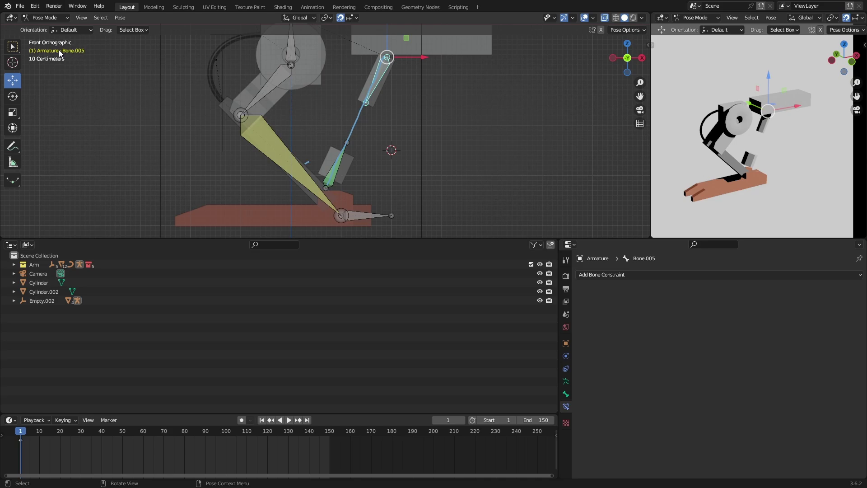
{"action": "left_click", "coordinate": [337, 166]}
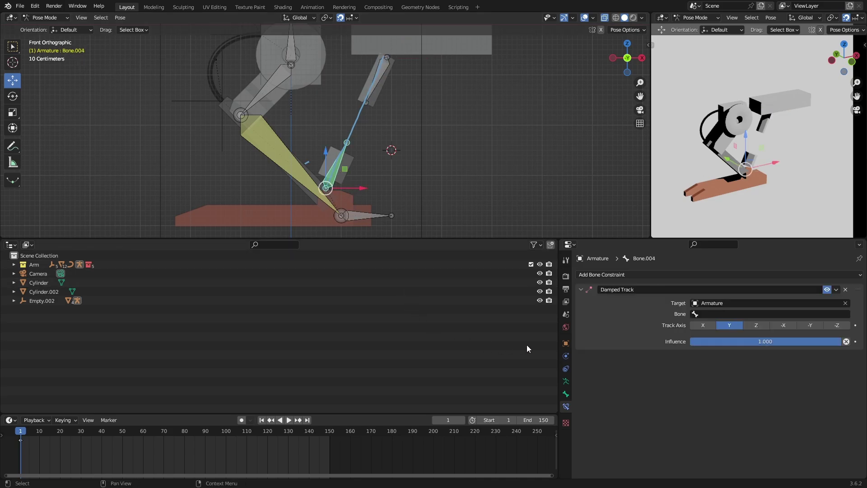
{"action": "left_click", "coordinate": [697, 315]}
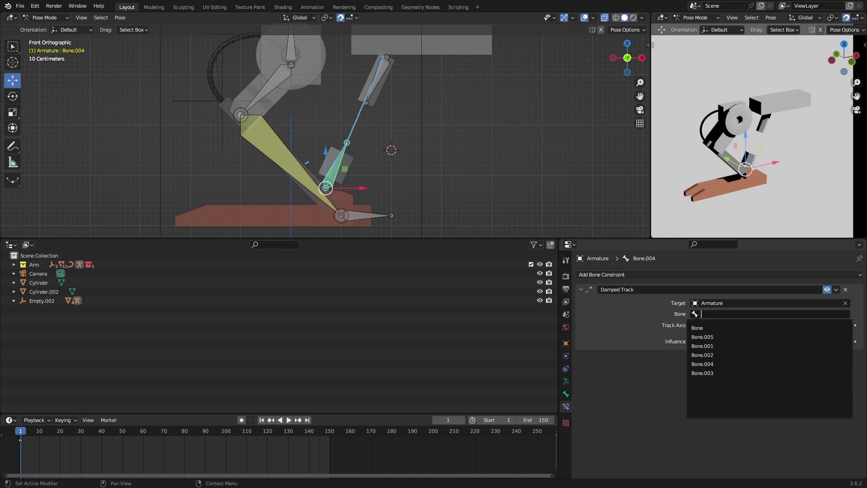
{"action": "left_click", "coordinate": [703, 337]}
{"action": "key", "text": "space"}
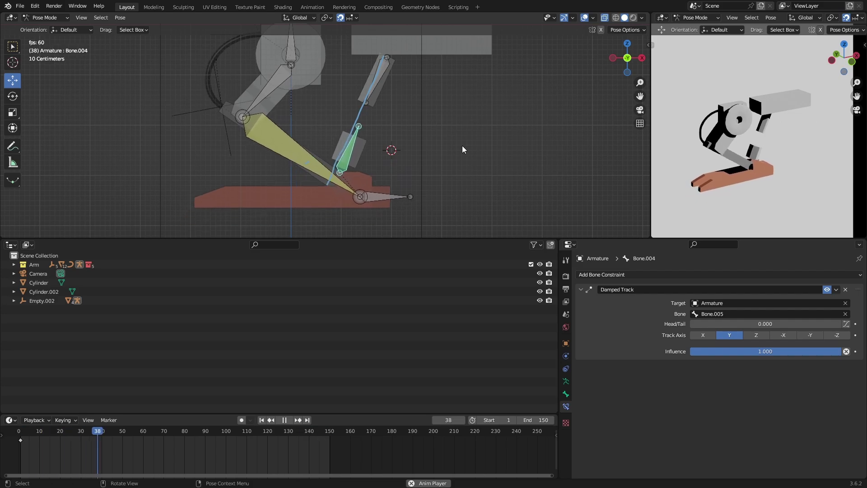
- Stop the playback, add a Damped Track bone constraint to the upper piston bone and set its target to Armature
{"action": "key", "text": "space"}
{"action": "left_click", "coordinate": [376, 85]}
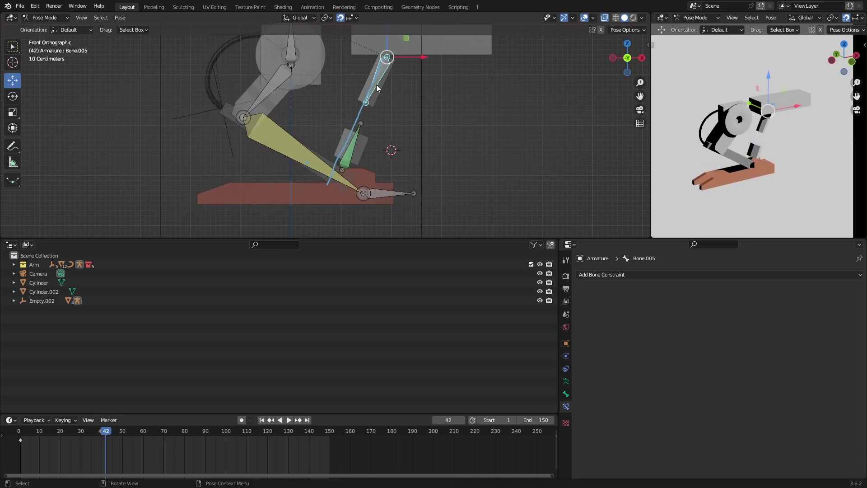
{"action": "left_click", "coordinate": [625, 273]}
{"action": "left_click", "coordinate": [727, 310]}
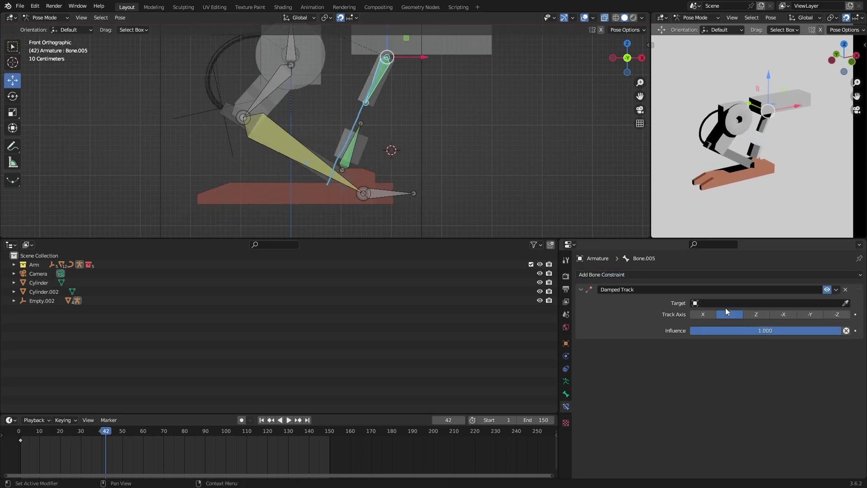
{"action": "left_click", "coordinate": [725, 304]}
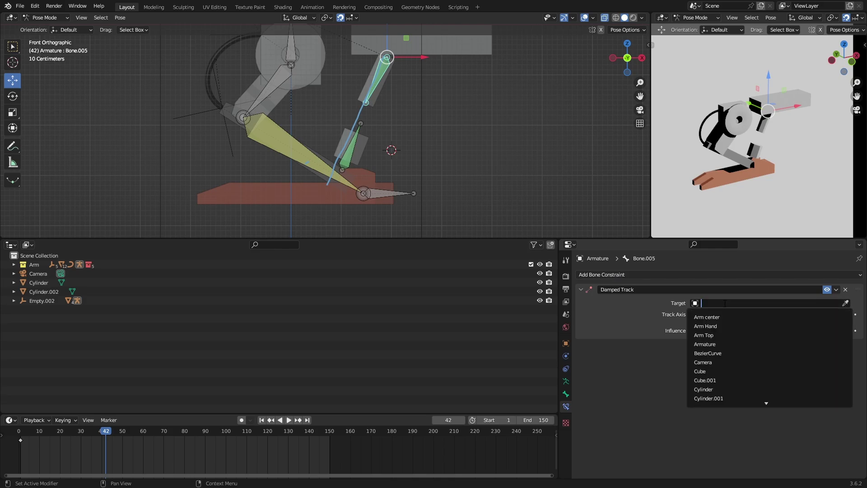
{"action": "left_click", "coordinate": [724, 344]}
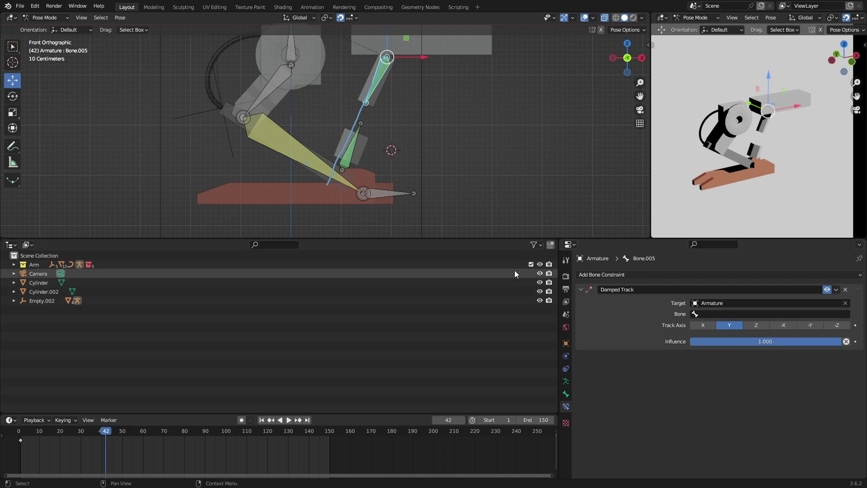
- Set the upper piston bone's Damped Track target bone to Bone.004 and play the animation to check the tracking
{"action": "left_click", "coordinate": [347, 157]}
{"action": "left_click", "coordinate": [378, 75]}
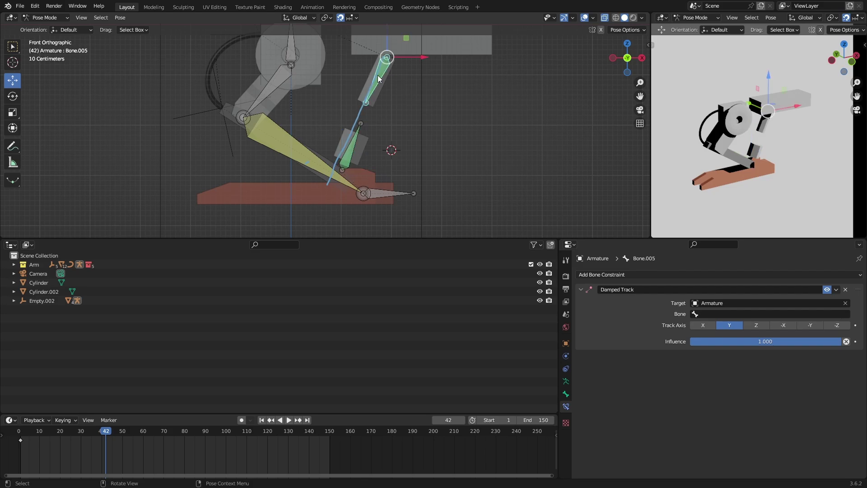
{"action": "left_click", "coordinate": [721, 365]}
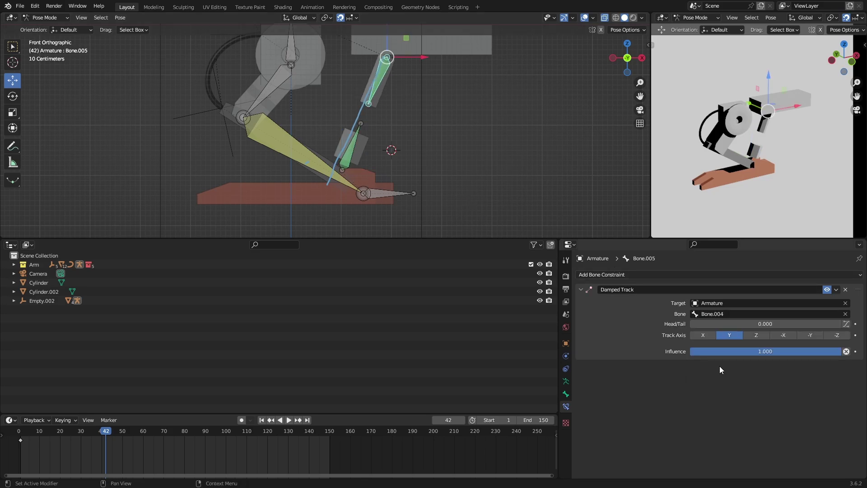
{"action": "key", "text": "space"}
{"action": "scroll", "coordinate": [489, 123], "scroll_direction": "up", "scroll_amount": 1}
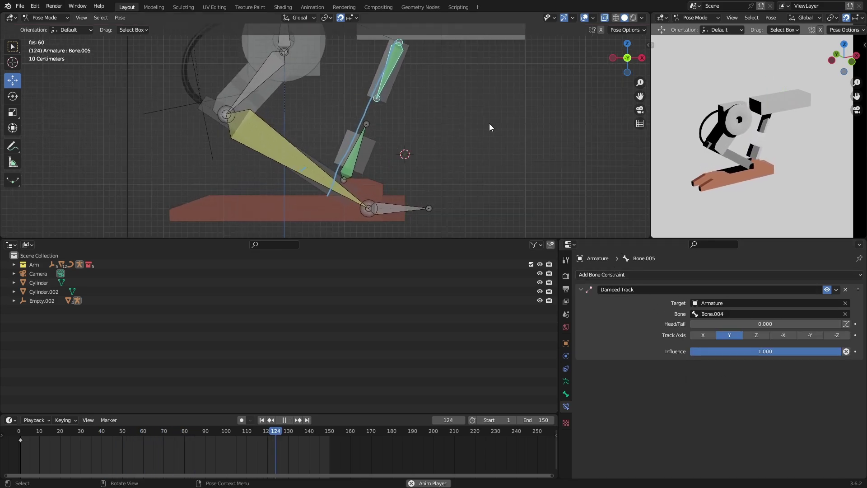
{"action": "scroll", "coordinate": [393, 135], "scroll_direction": "down", "scroll_amount": 2}
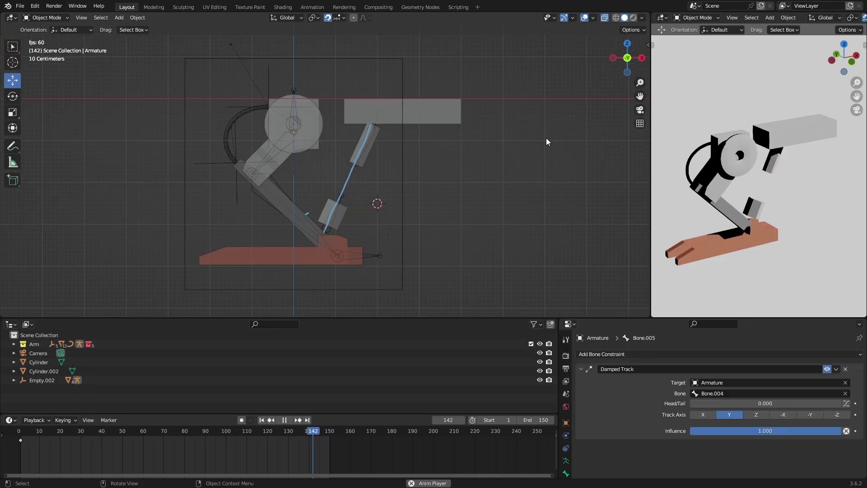
{"action": "left_click_drag", "start_coordinate": [635, 56], "coordinate": [619, 62]}
{"action": "left_click", "coordinate": [614, 58]}
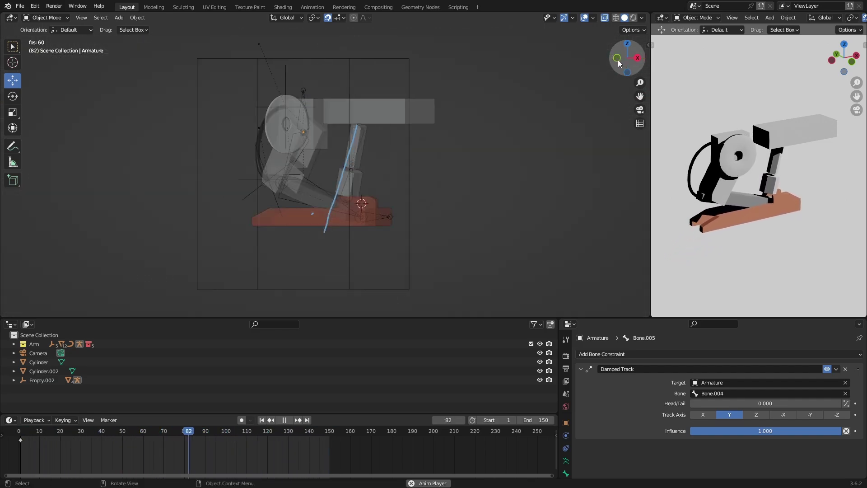
- Scale the lower piston cylinder by 0.8 and shrink it further to a scale of about 0.168 on all axes
{"action": "scroll", "coordinate": [402, 144], "scroll_direction": "up", "scroll_amount": 2}
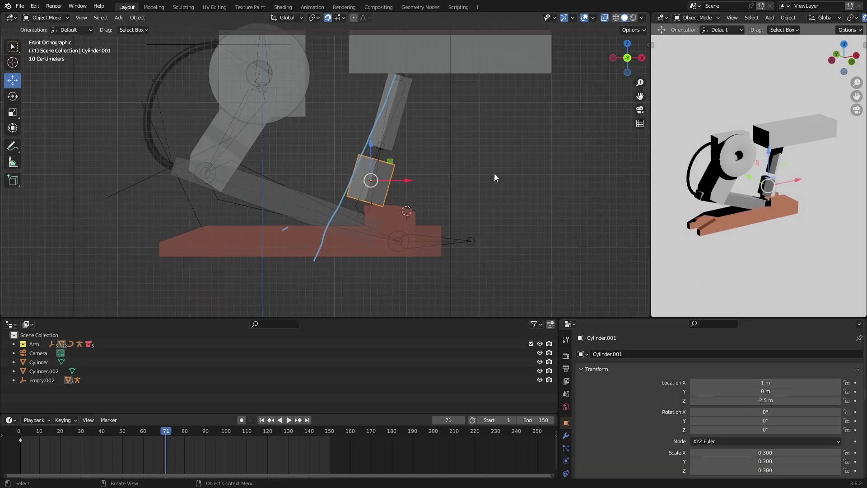
{"action": "scroll", "coordinate": [495, 173], "scroll_direction": "up", "scroll_amount": 1}
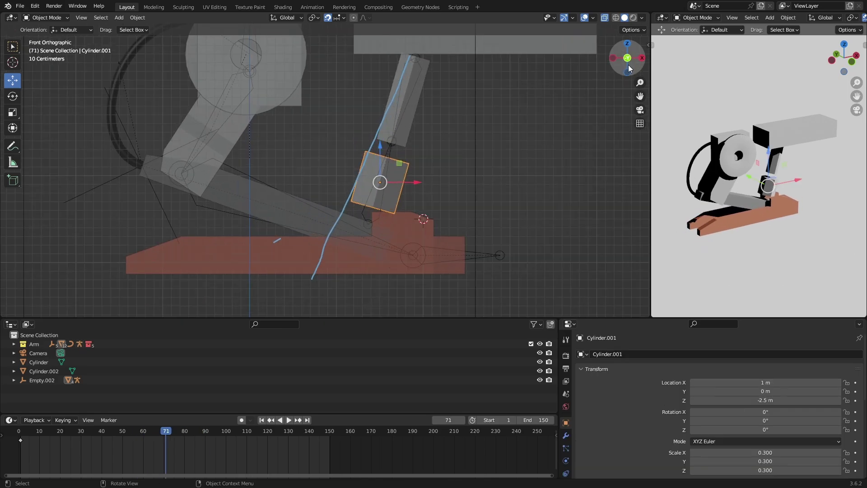
{"action": "left_click", "coordinate": [642, 57]}
{"action": "type", "text": "s.8"}
{"action": "key", "text": "Return"}
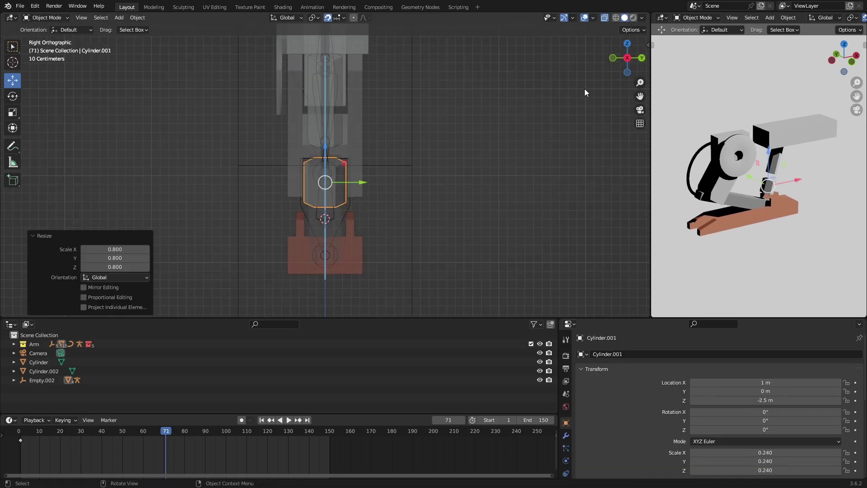
{"action": "key", "text": "s"}
{"action": "mouse_move", "coordinate": [515, 162]}
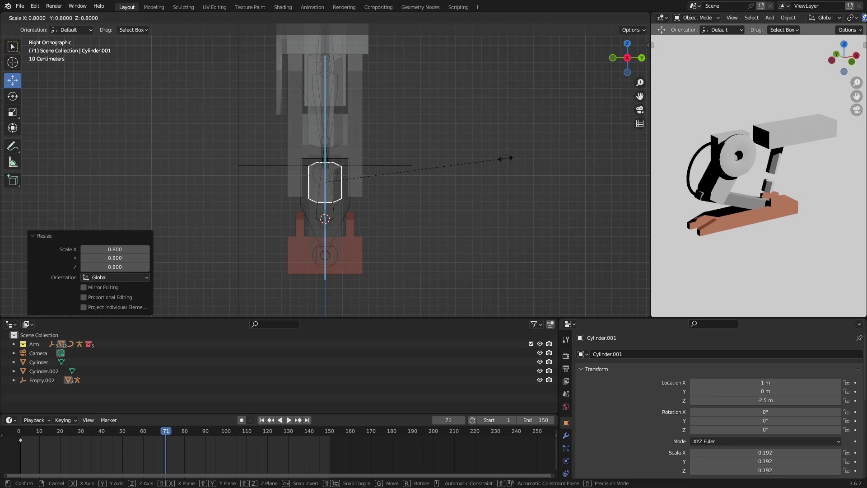
{"action": "left_click", "coordinate": [491, 156]}
- In Edit Mode, extrude the lower piston cylinder's bottom face downward by about 0.27 m
{"action": "middle_click_drag", "start_coordinate": [492, 156], "coordinate": [559, 146]}
{"action": "key", "text": "Tab"}
{"action": "left_click", "coordinate": [403, 223]}
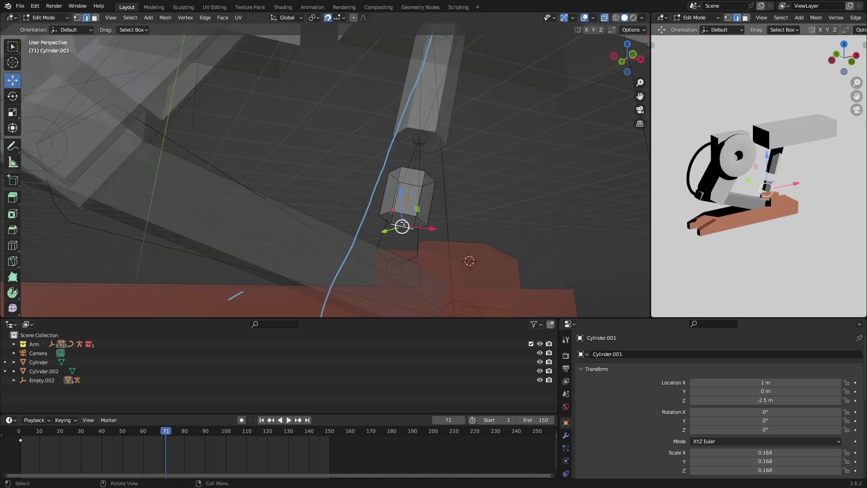
{"action": "key", "text": "3"}
{"action": "left_click", "coordinate": [403, 220]}
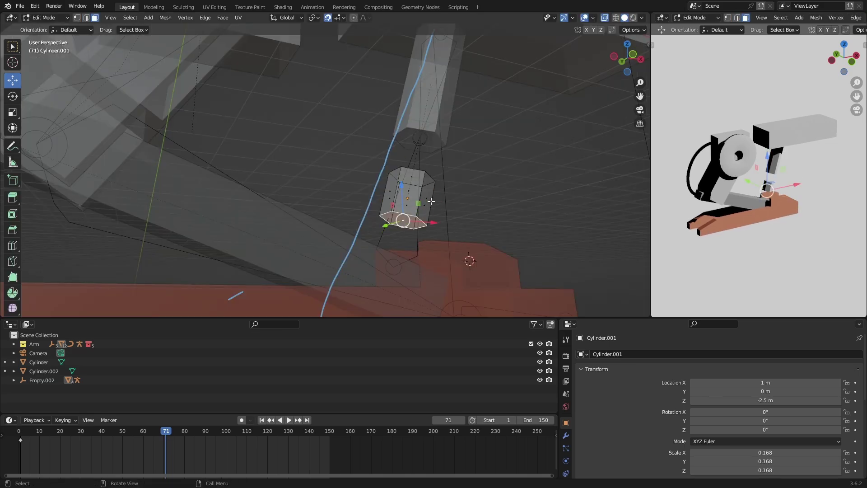
{"action": "key", "text": "KP_1"}
{"action": "key", "text": "e"}
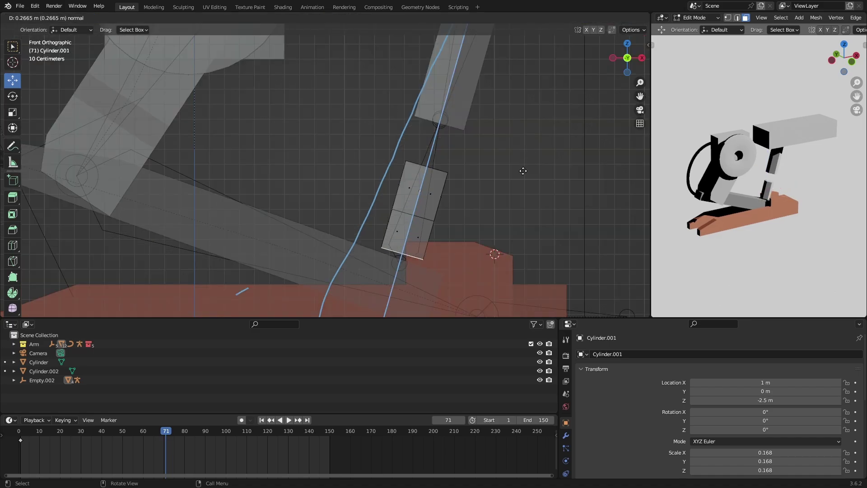
{"action": "left_click", "coordinate": [524, 171]}
- Hook the extruded bottom face to a new object and return to Object Mode
{"action": "middle_click_drag", "start_coordinate": [524, 171], "coordinate": [352, 169]}
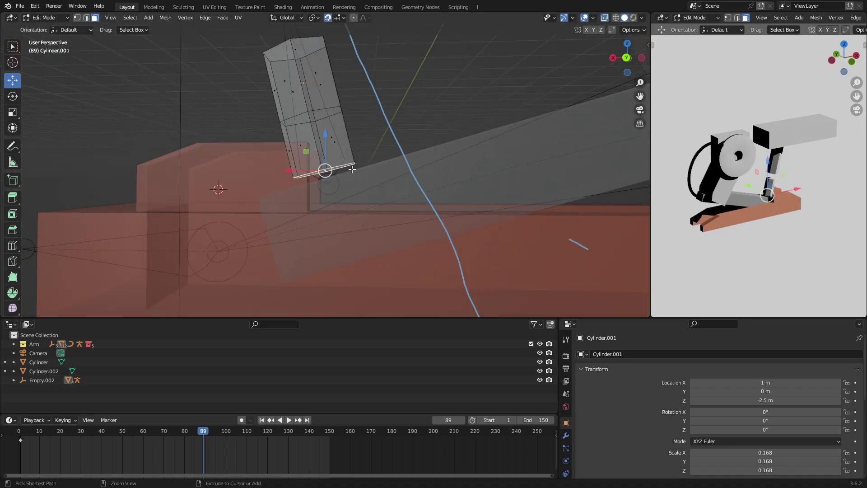
{"action": "key", "text": "ctrl+h"}
{"action": "left_click", "coordinate": [352, 169]}
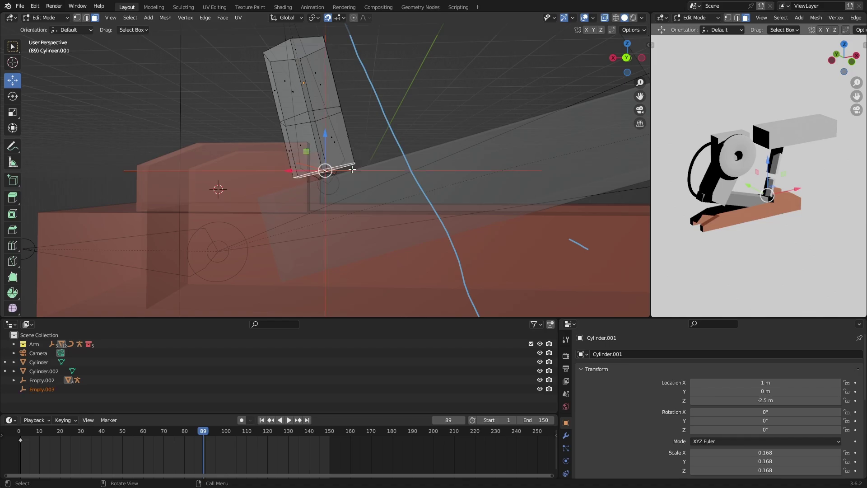
{"action": "key", "text": "ctrl+Tab"}
{"action": "left_click", "coordinate": [248, 175]}
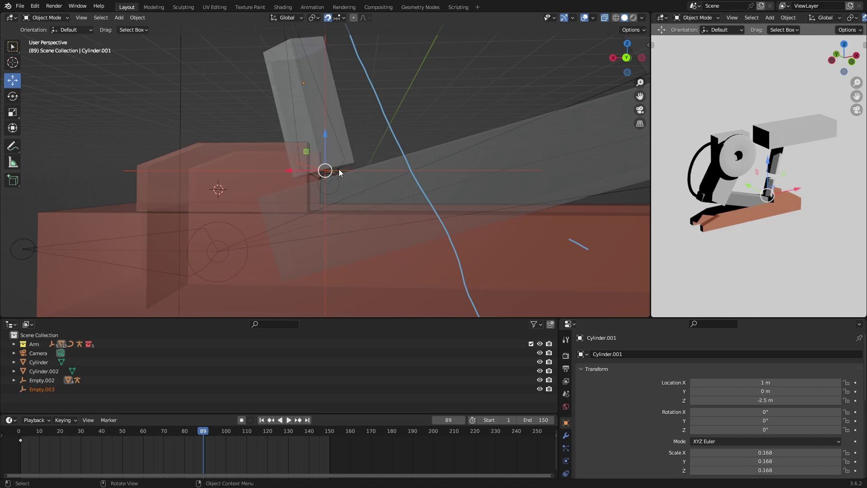
- Turn off snapping, then move and rotate the hook empty so the cylinder's bottom face lies along the lower leg segment
{"action": "key", "text": "KP_1"}
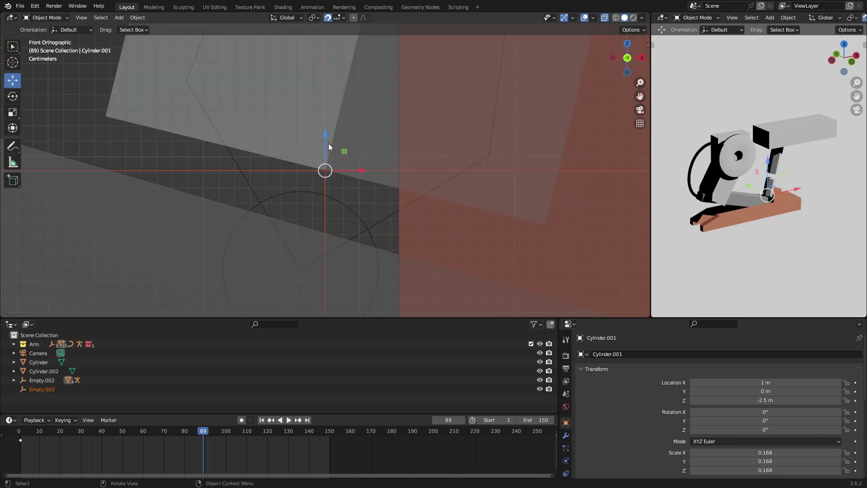
{"action": "left_click_drag", "start_coordinate": [326, 147], "coordinate": [303, 212]}
{"action": "key", "text": "r"}
{"action": "left_click", "coordinate": [348, 94]}
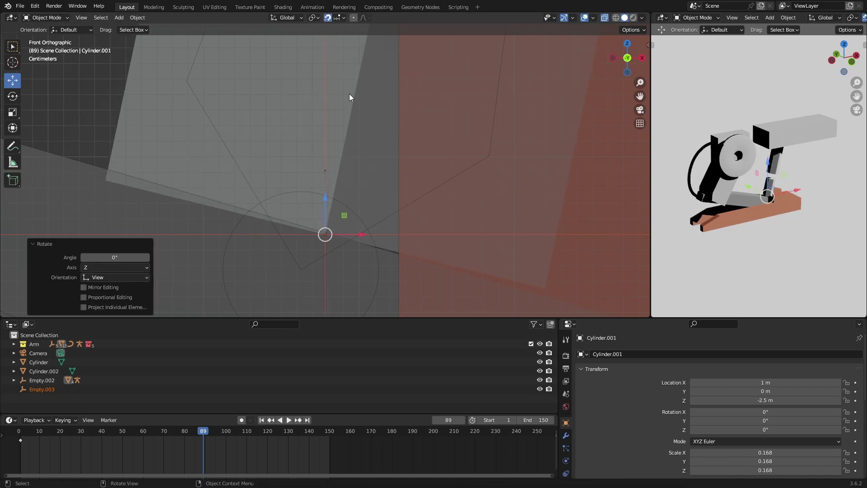
{"action": "left_click", "coordinate": [324, 18]}
{"action": "key", "text": "r"}
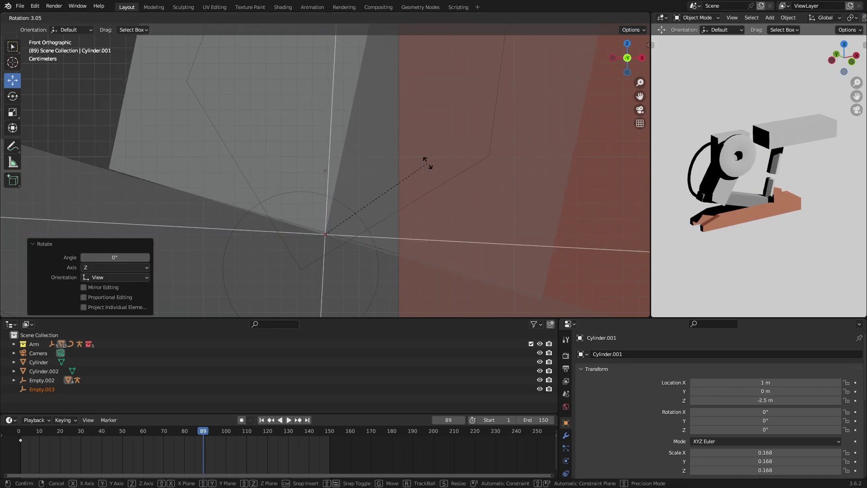
{"action": "left_click", "coordinate": [391, 180]}
{"action": "key", "text": "r"}
{"action": "left_click", "coordinate": [391, 178]}
{"action": "scroll", "coordinate": [350, 182], "scroll_direction": "down", "scroll_amount": 9}
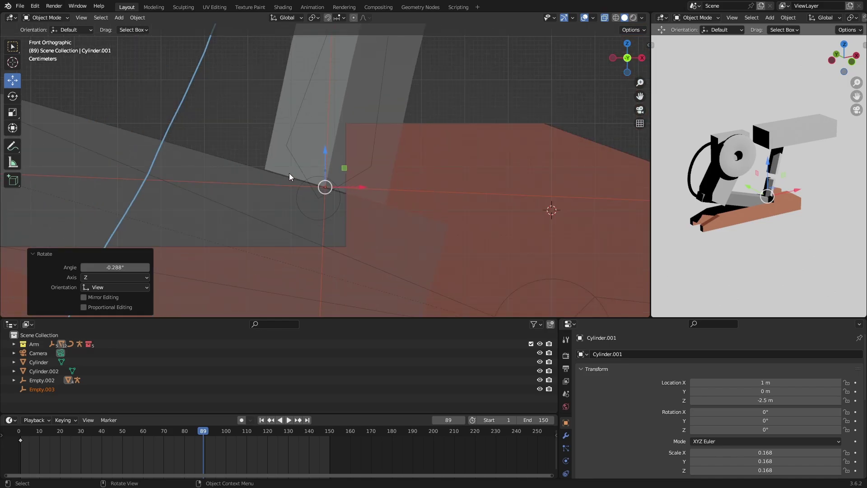
- Parent the hook empty to Arm center with the Object option and play the animation to check the connection
{"action": "left_click", "coordinate": [268, 170]}
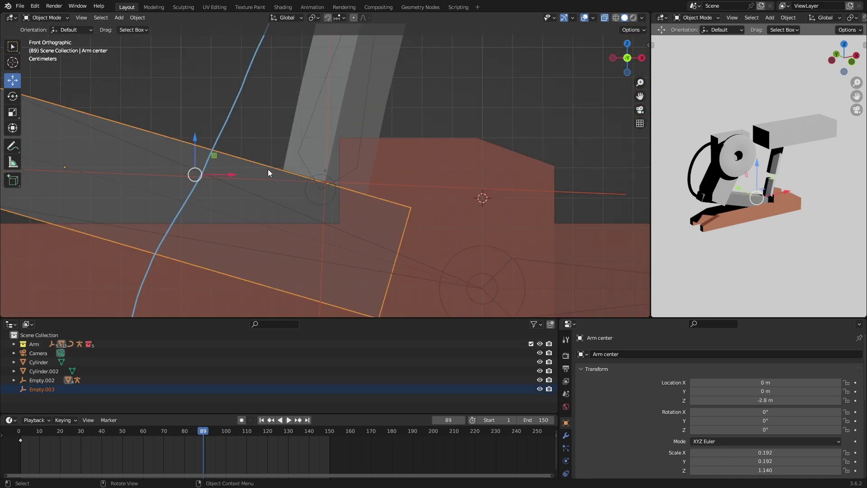
{"action": "scroll", "coordinate": [268, 170], "scroll_direction": "down", "scroll_amount": 4}
{"action": "key", "text": "ctrl+p"}
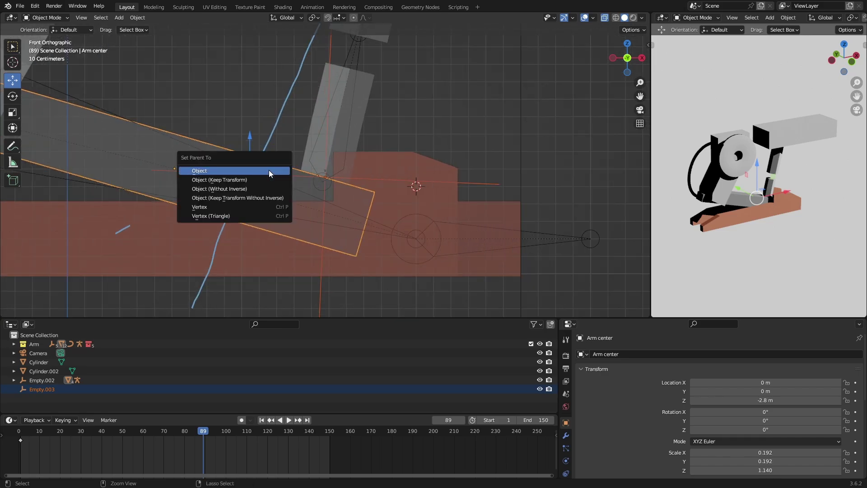
{"action": "left_click", "coordinate": [269, 170]}
{"action": "key", "text": "space"}
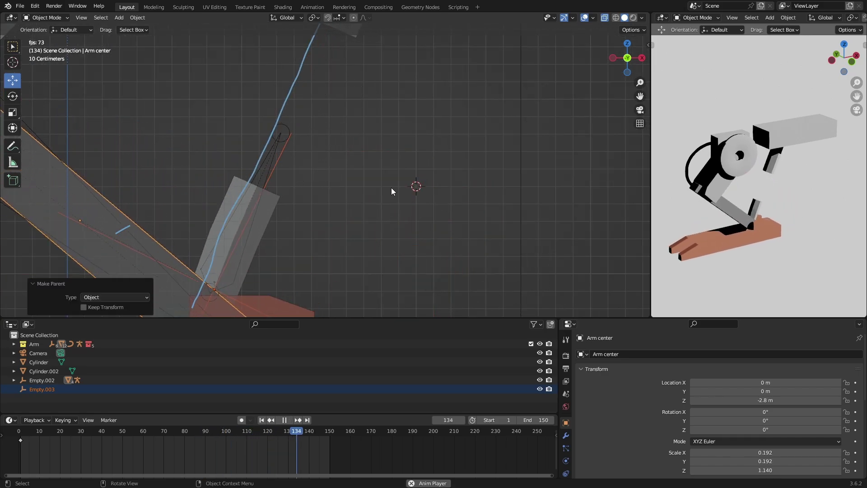
{"action": "left_click", "coordinate": [301, 240]}
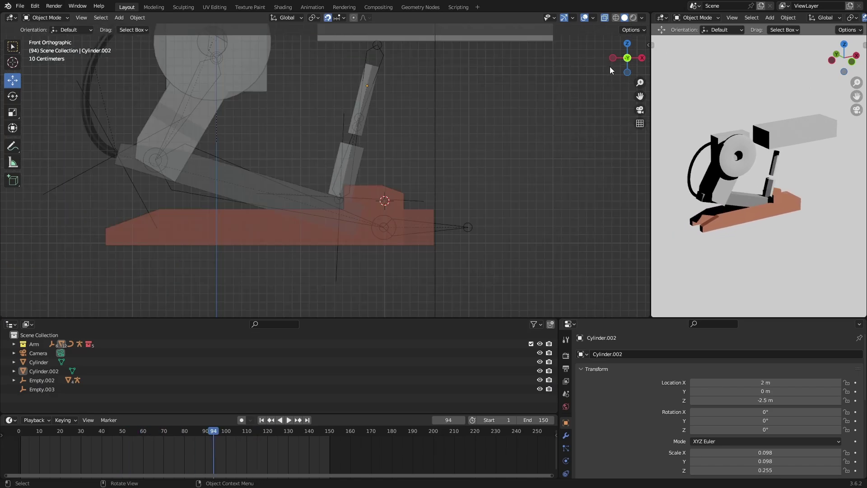
- Hook the bottom face of the upper piston cylinder, Cylinder.002, to a new object and return to Object Mode
{"action": "left_click_drag", "start_coordinate": [616, 72], "coordinate": [615, 57]}
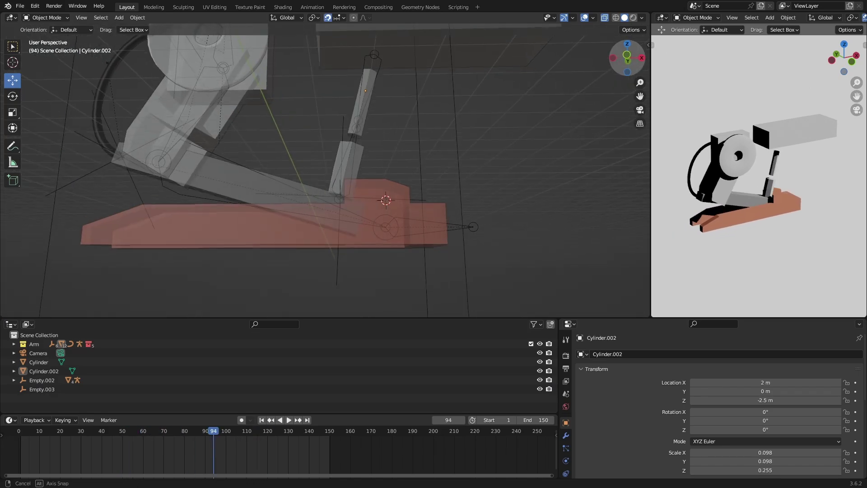
{"action": "scroll", "coordinate": [616, 73], "scroll_direction": "up", "scroll_amount": 2}
{"action": "left_click", "coordinate": [372, 125]}
{"action": "left_click", "coordinate": [371, 107]}
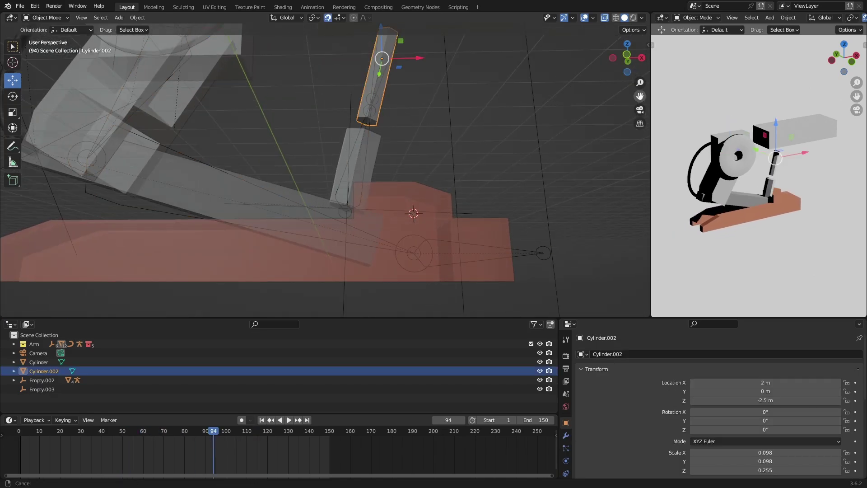
{"action": "left_click_drag", "start_coordinate": [640, 96], "coordinate": [623, 106]}
{"action": "key", "text": "Tab"}
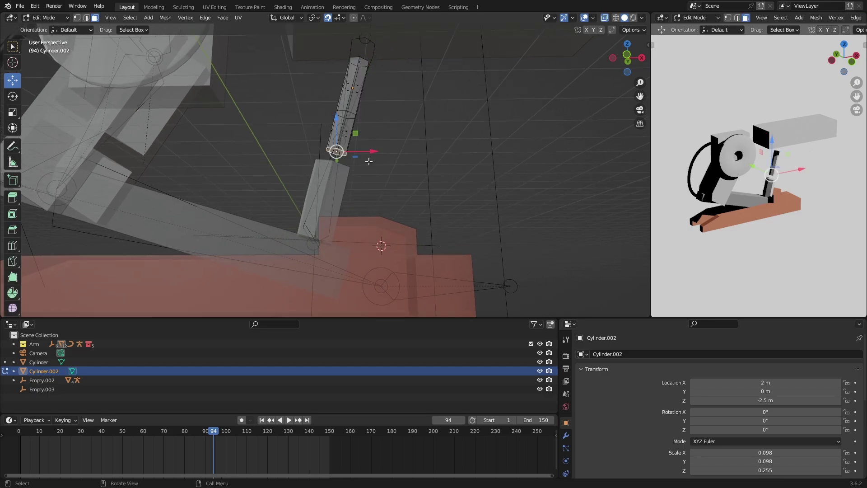
{"action": "key", "text": "ctrl+h"}
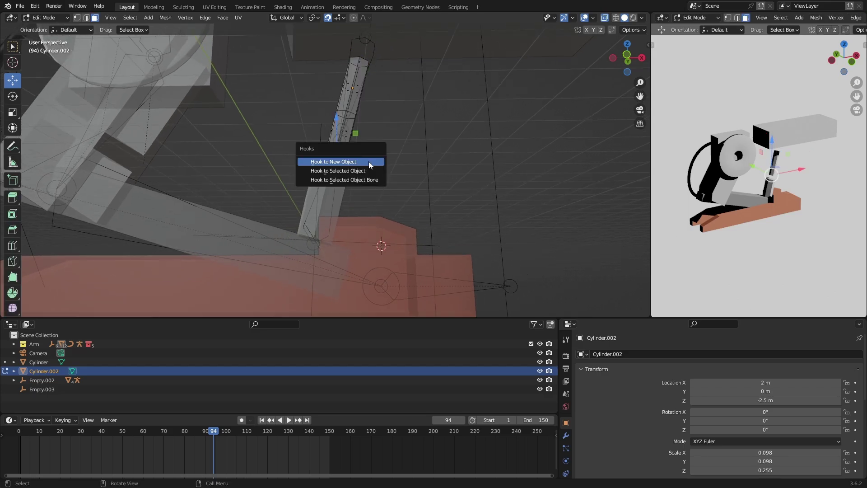
{"action": "left_click", "coordinate": [369, 162]}
{"action": "key", "text": "ctrl+Tab"}
{"action": "left_click", "coordinate": [279, 166]}
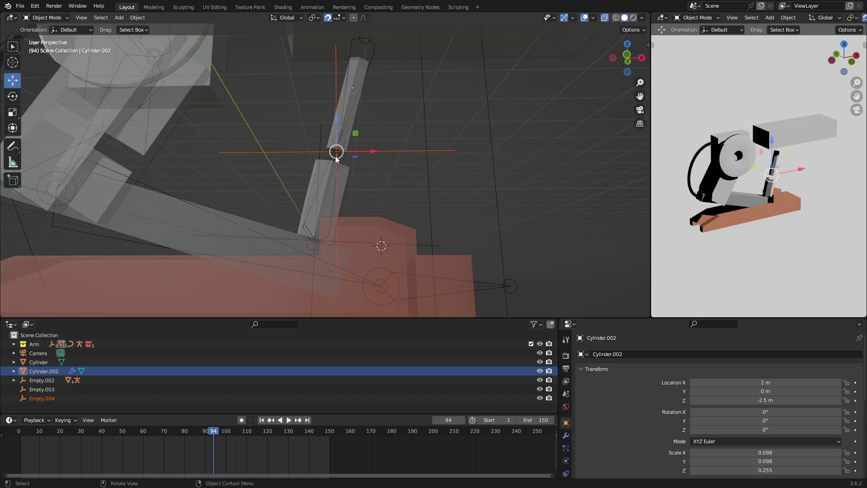
- Snap the 3D cursor to the top face of the lower piston cylinder, Cylinder.001, and return to Object Mode
{"action": "left_click_drag", "start_coordinate": [606, 46], "coordinate": [518, 129]}
{"action": "left_click", "coordinate": [368, 170]}
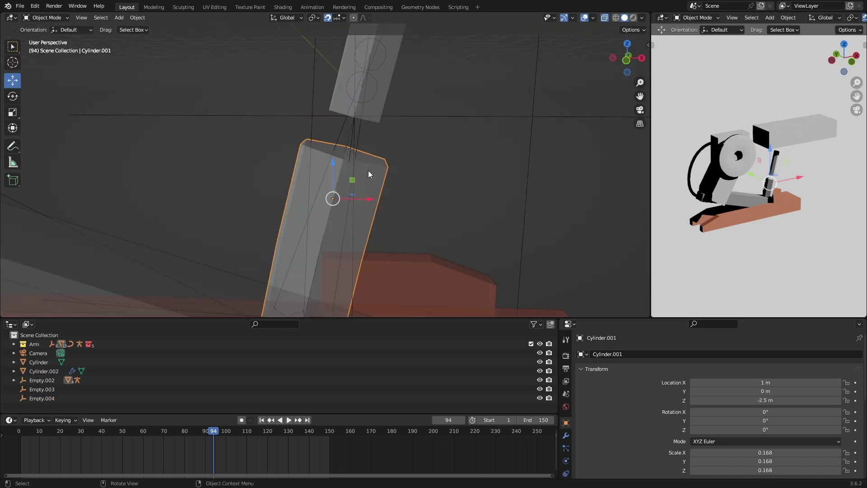
{"action": "key", "text": "Tab"}
{"action": "left_click", "coordinate": [345, 153]}
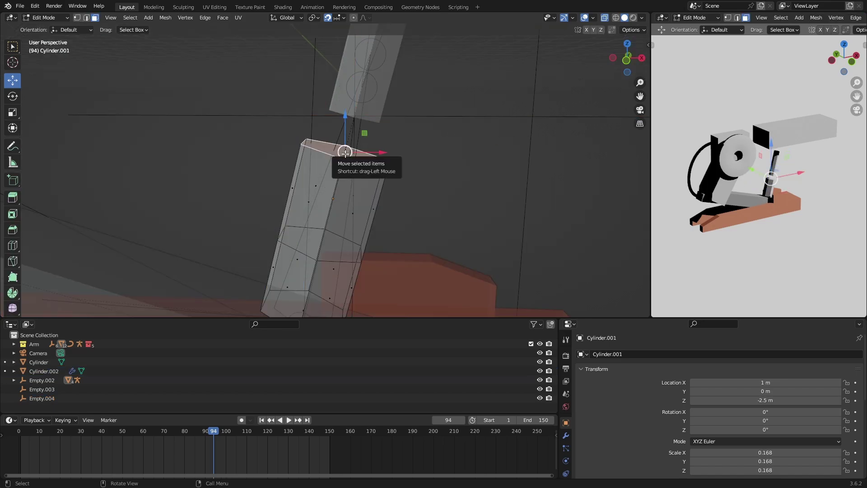
{"action": "key", "text": "shift+s"}
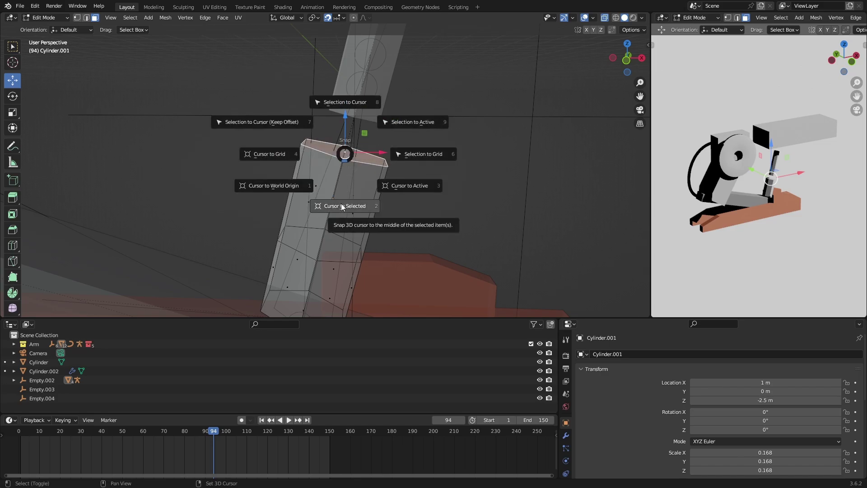
{"action": "left_click", "coordinate": [341, 204]}
{"action": "key", "text": "ctrl+Tab"}
{"action": "left_click", "coordinate": [355, 188]}
{"action": "scroll", "coordinate": [308, 188], "scroll_direction": "down", "scroll_amount": 3}
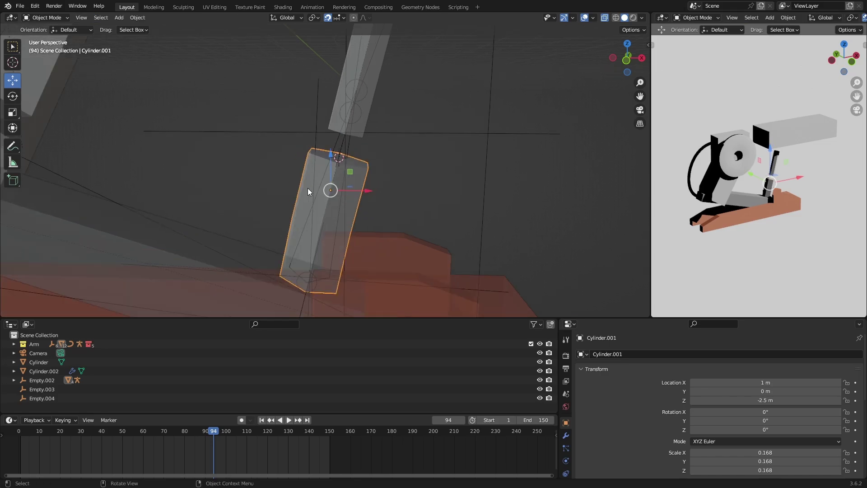
- Snap the upper cylinder's hook empty, Empty.004, to the 3D cursor and deselect it
{"action": "left_click", "coordinate": [401, 133]}
{"action": "middle_click_drag", "start_coordinate": [402, 134], "coordinate": [403, 146]}
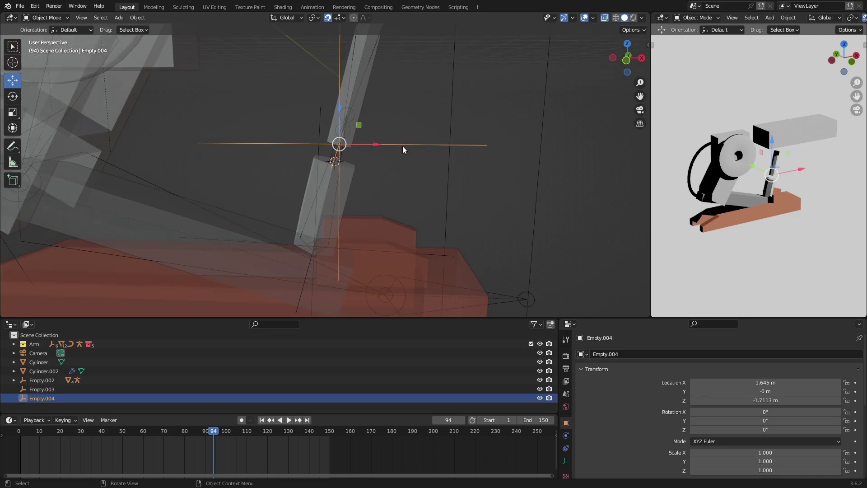
{"action": "key", "text": "shift+s"}
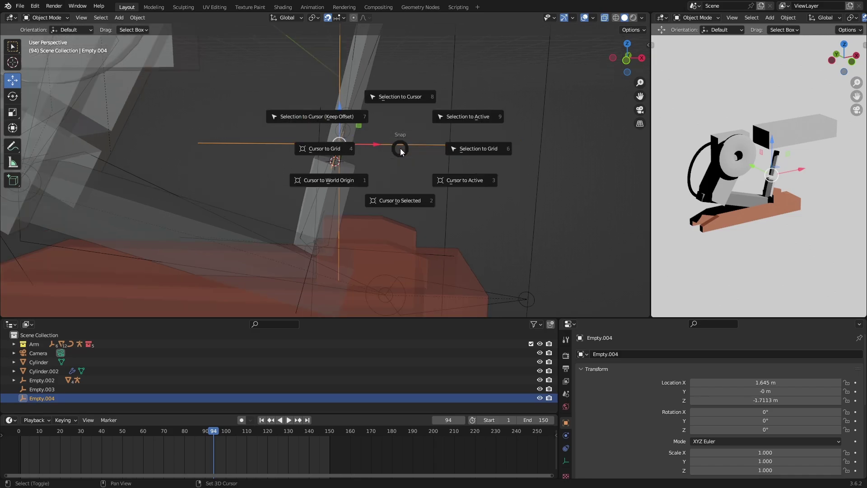
{"action": "left_click", "coordinate": [400, 97]}
{"action": "left_click", "coordinate": [446, 81]}
{"action": "scroll", "coordinate": [465, 108], "scroll_direction": "up", "scroll_amount": 4}
{"action": "middle_click_drag", "start_coordinate": [488, 146], "coordinate": [454, 157]}
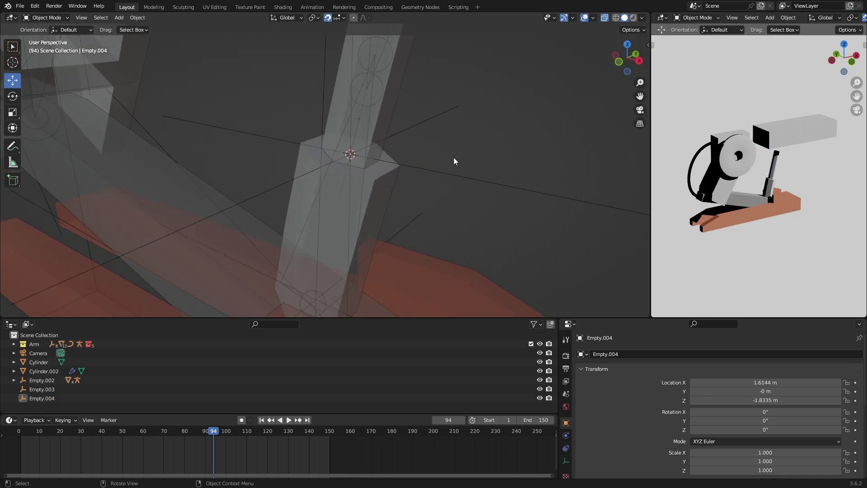
- Parent Empty.004 to Cylinder.001 with the Object option and play the animation to check the piston from the side
{"action": "left_click", "coordinate": [420, 170]}
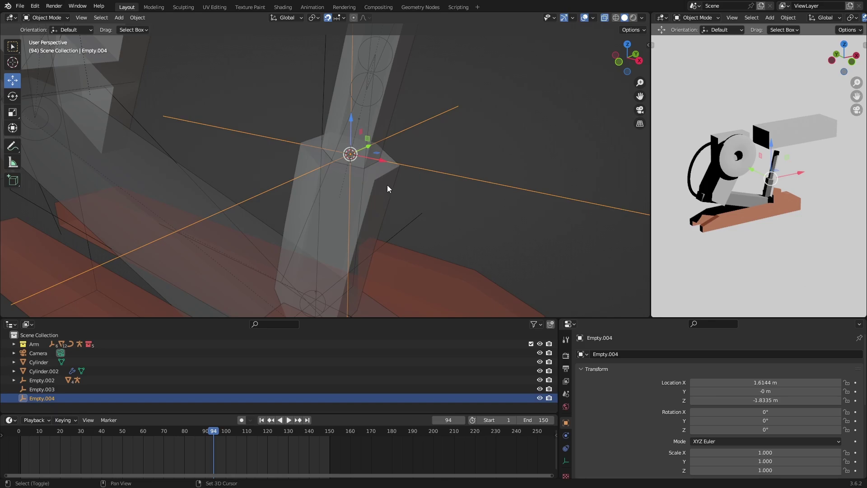
{"action": "left_click", "coordinate": [387, 185], "text": "shift"}
{"action": "scroll", "coordinate": [388, 186], "scroll_direction": "down", "scroll_amount": 6}
{"action": "scroll", "coordinate": [388, 185], "scroll_direction": "up", "scroll_amount": 5}
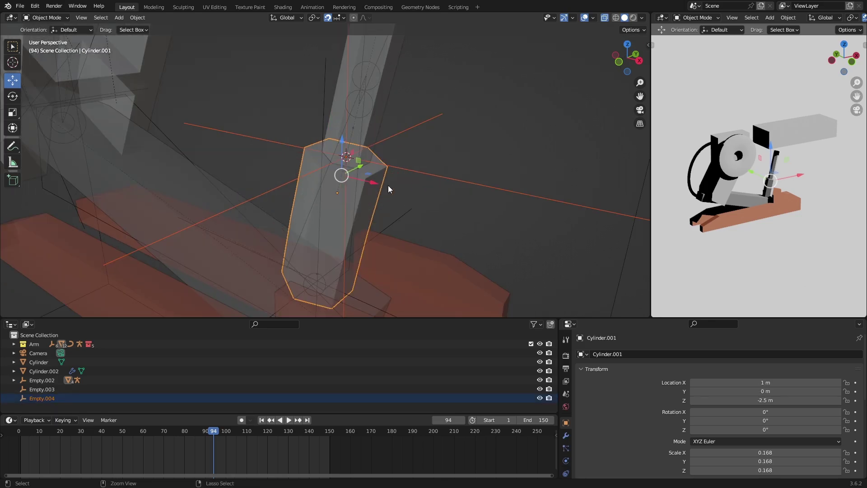
{"action": "key", "text": "ctrl+p"}
{"action": "left_click", "coordinate": [389, 185]}
{"action": "key", "text": "space"}
{"action": "scroll", "coordinate": [393, 181], "scroll_direction": "down", "scroll_amount": 4}
{"action": "left_click", "coordinate": [619, 62]}
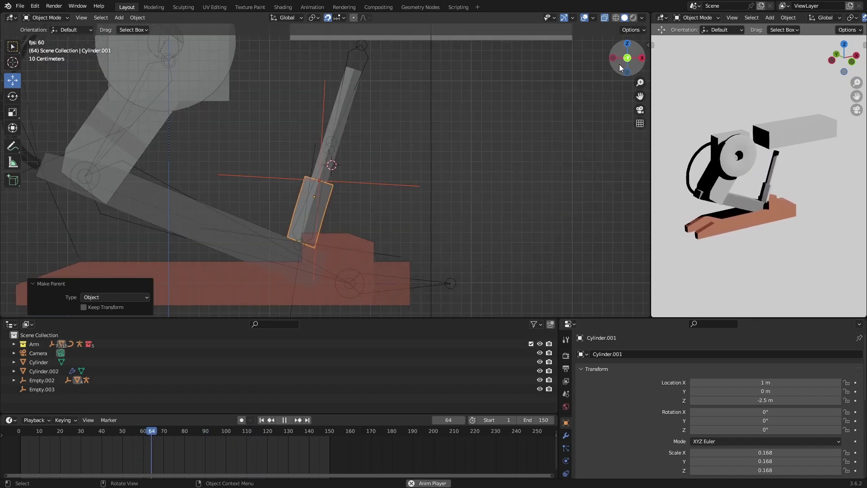
{"action": "scroll", "coordinate": [519, 110], "scroll_direction": "down", "scroll_amount": 5}
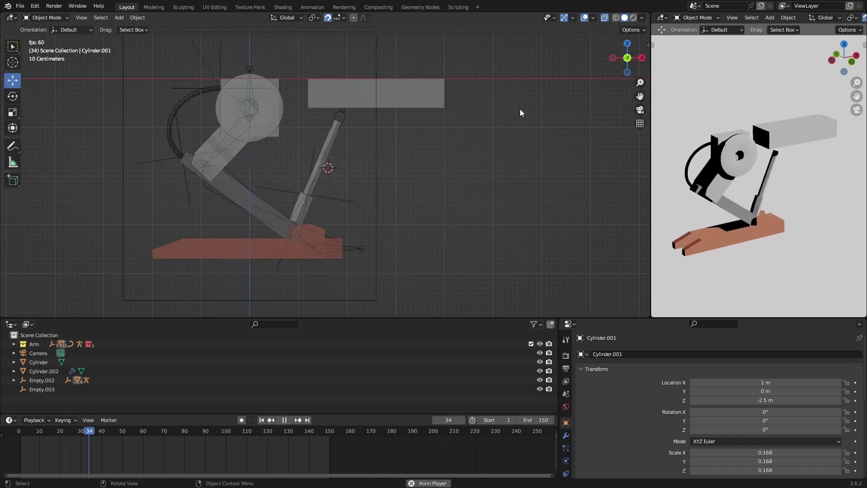